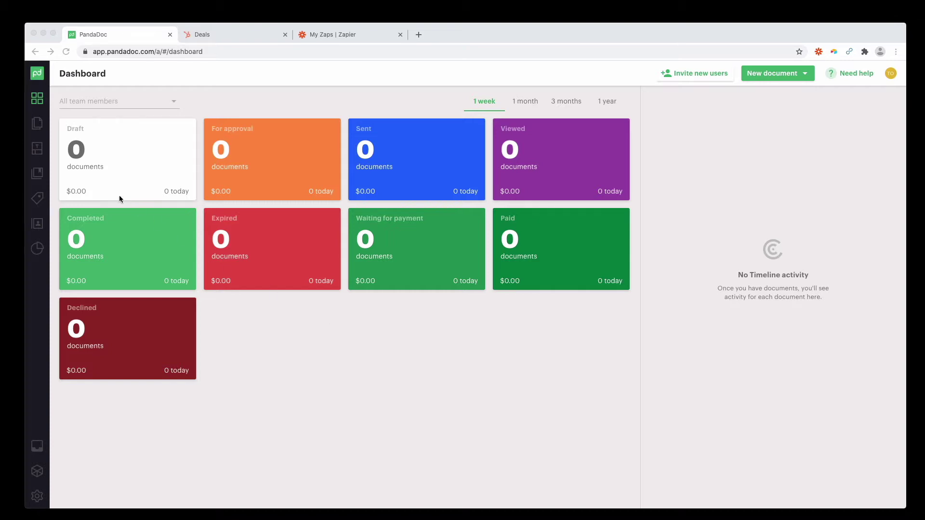
- From Templates, preview the Sales Proposal Template in the gallery, then close the preview and the gallery
{"action": "left_click", "coordinate": [37, 150]}
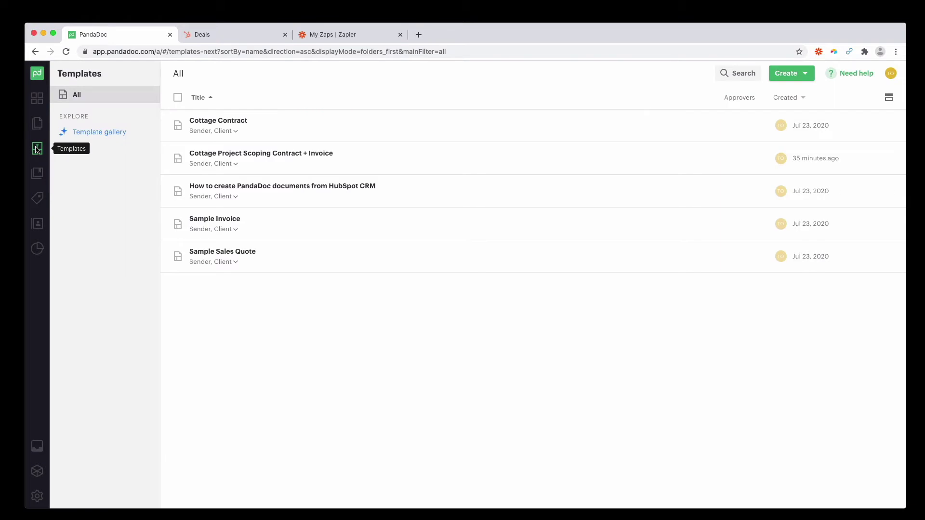
{"action": "left_click", "coordinate": [100, 137]}
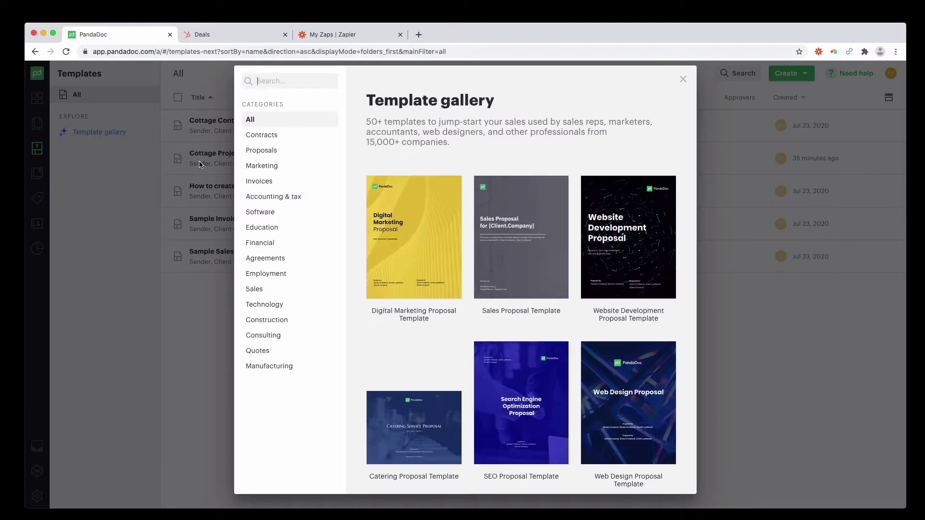
{"action": "left_click", "coordinate": [516, 241]}
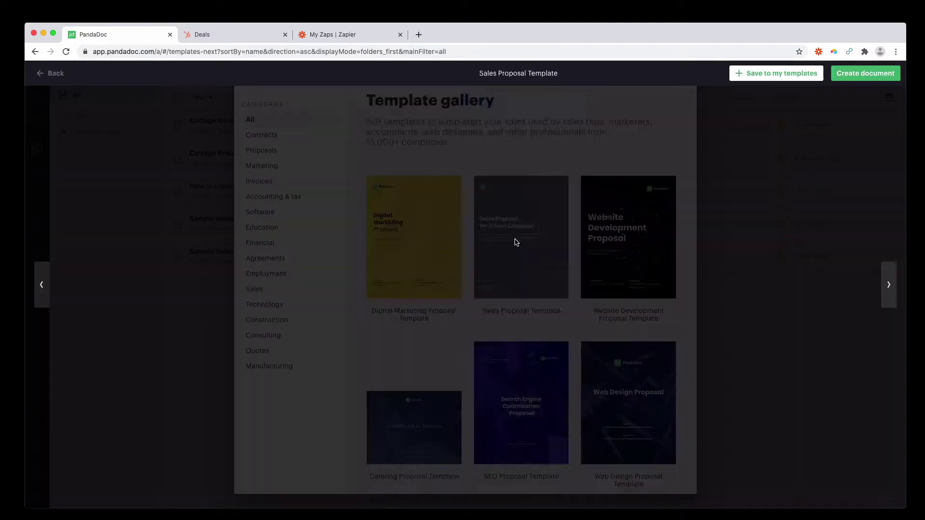
{"action": "left_click_drag", "start_coordinate": [609, 128], "coordinate": [671, 182]}
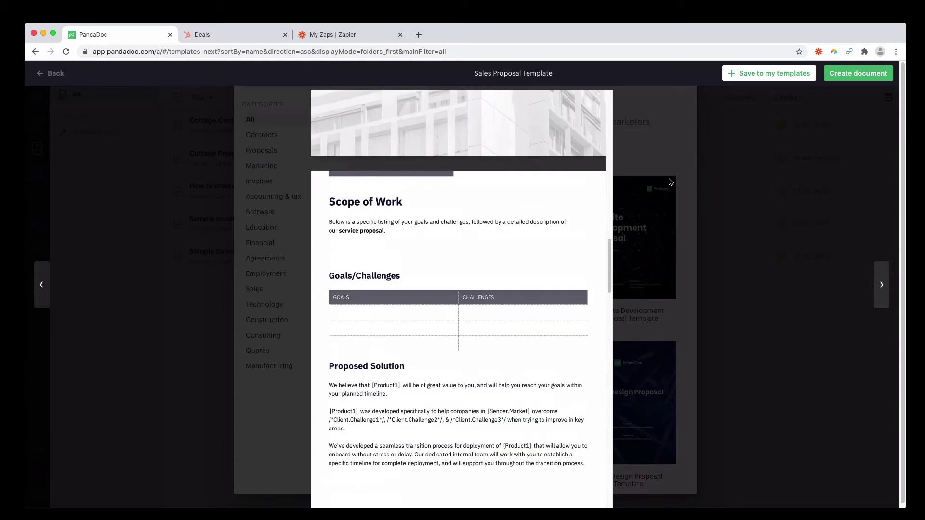
{"action": "left_click", "coordinate": [712, 143]}
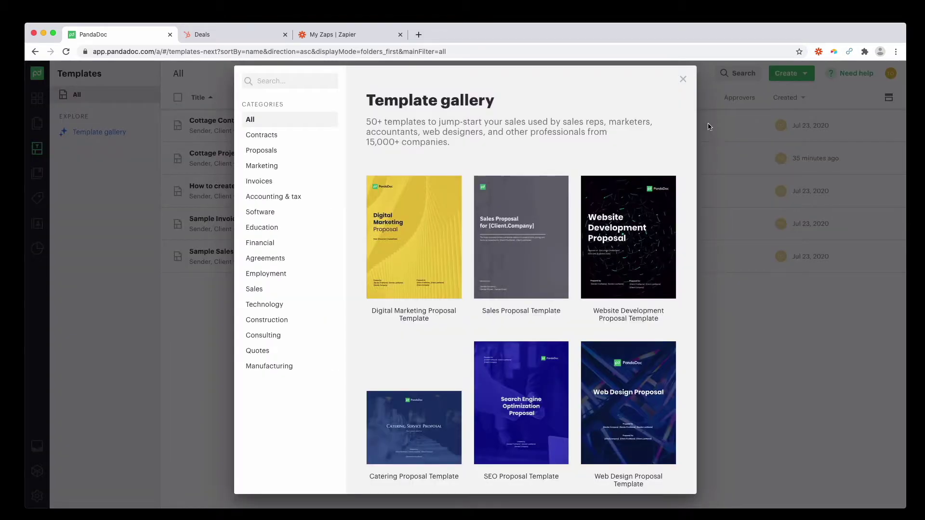
{"action": "left_click", "coordinate": [681, 80]}
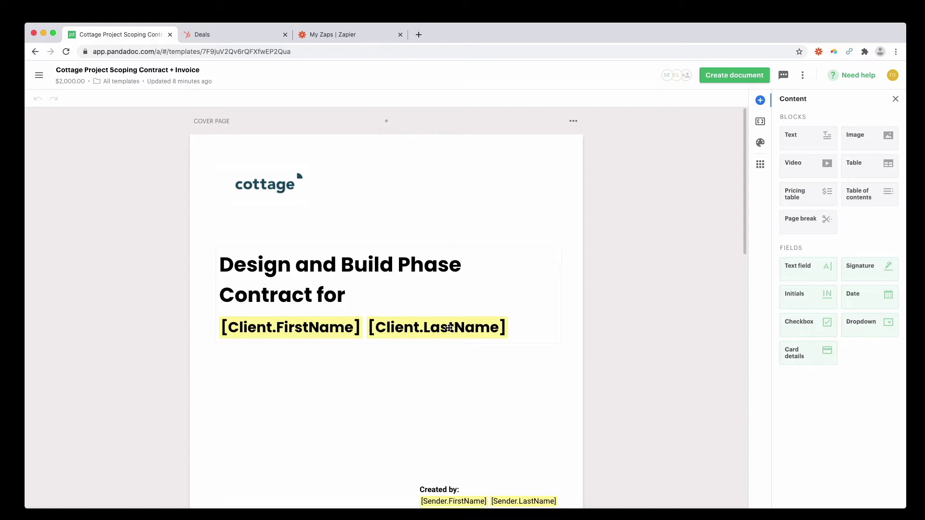
- Scroll the Cottage template from its cover down to the $2,000.00 pricing page and back
{"action": "left_click_drag", "start_coordinate": [746, 195], "coordinate": [740, 264]}
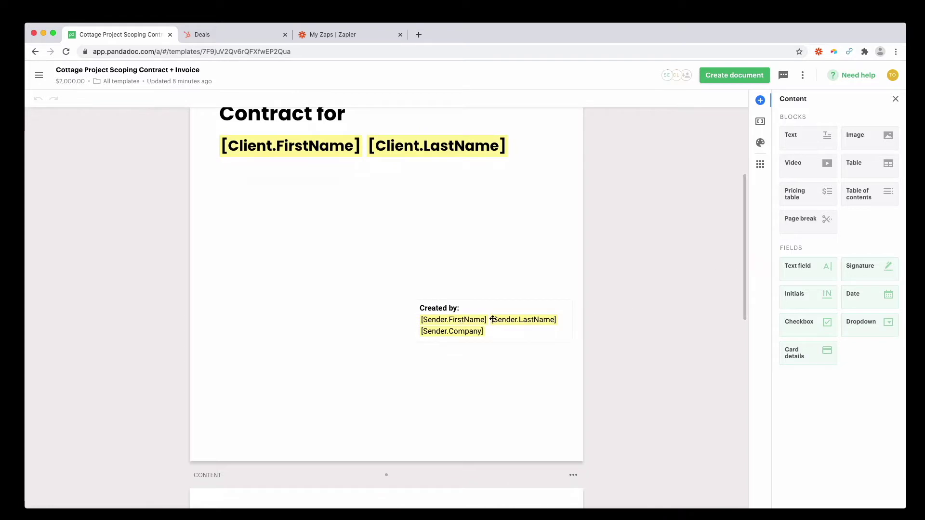
{"action": "left_click_drag", "start_coordinate": [744, 241], "coordinate": [743, 378]}
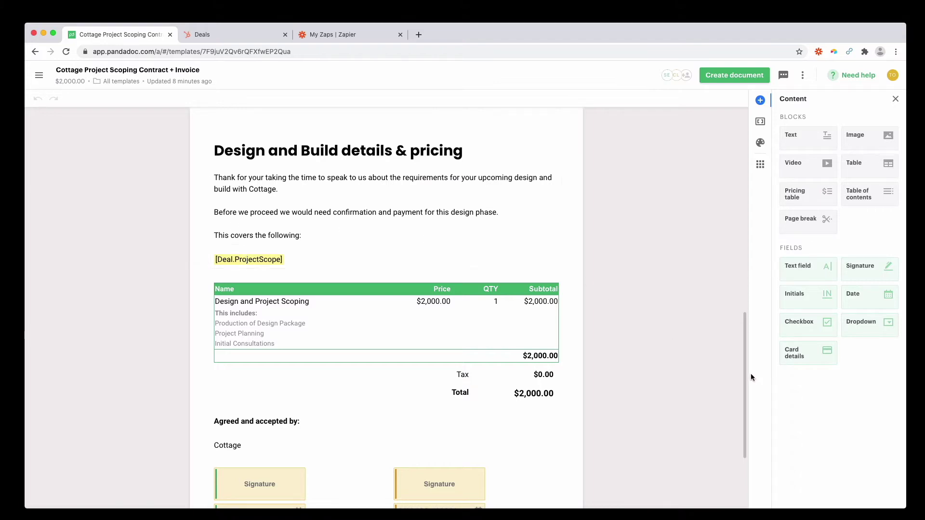
{"action": "left_click_drag", "start_coordinate": [745, 381], "coordinate": [745, 131]}
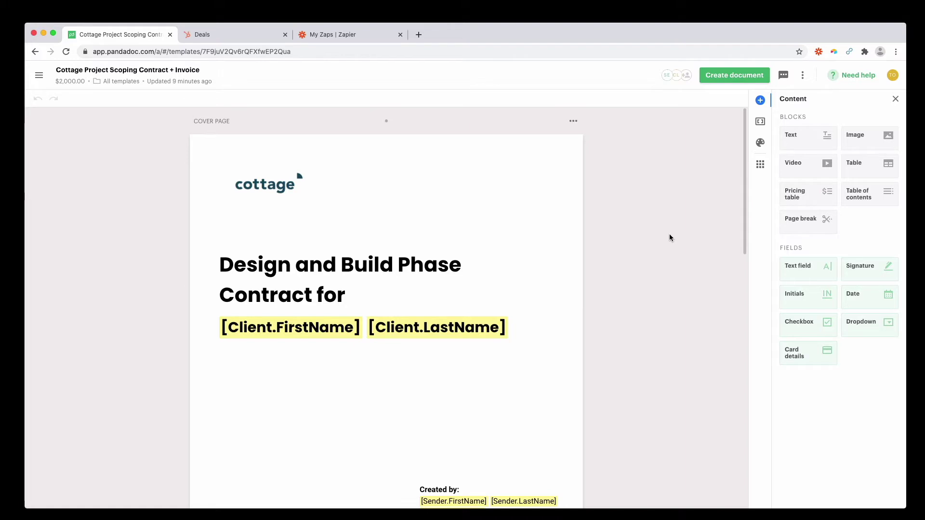
- Go to Settings > Integrations and switch on the HubSpot integration
{"action": "left_click", "coordinate": [37, 74]}
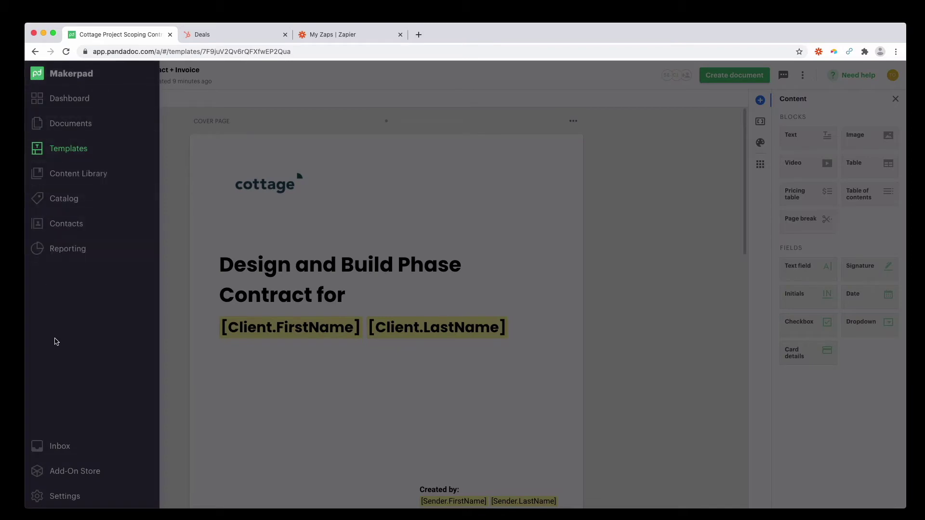
{"action": "left_click", "coordinate": [63, 504]}
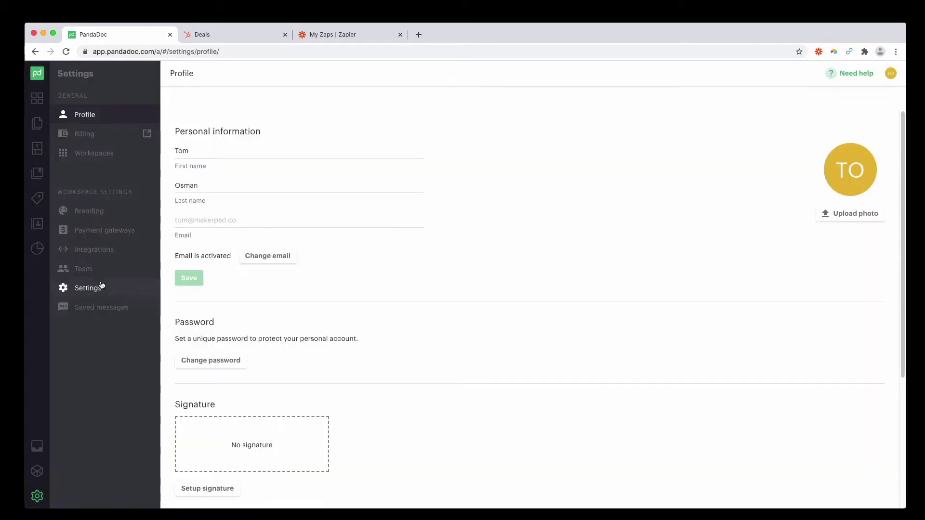
{"action": "left_click", "coordinate": [104, 255]}
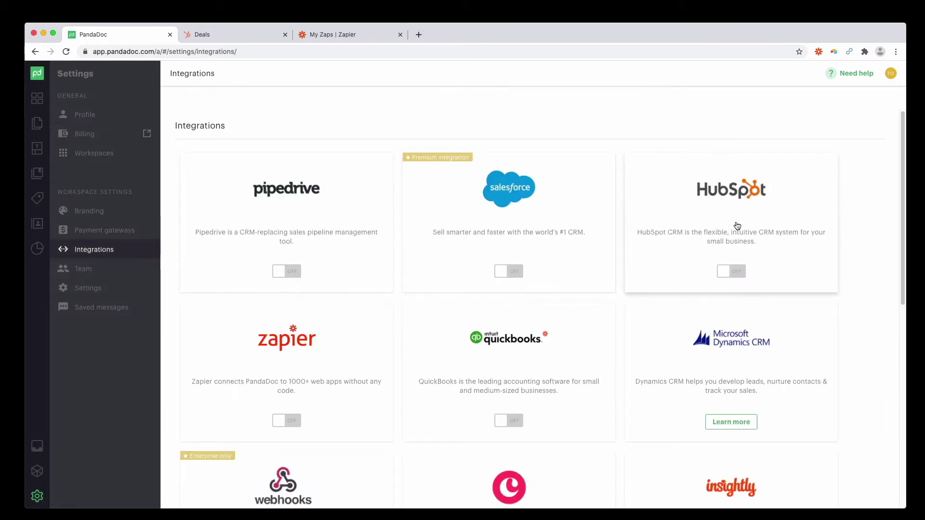
{"action": "left_click", "coordinate": [732, 273]}
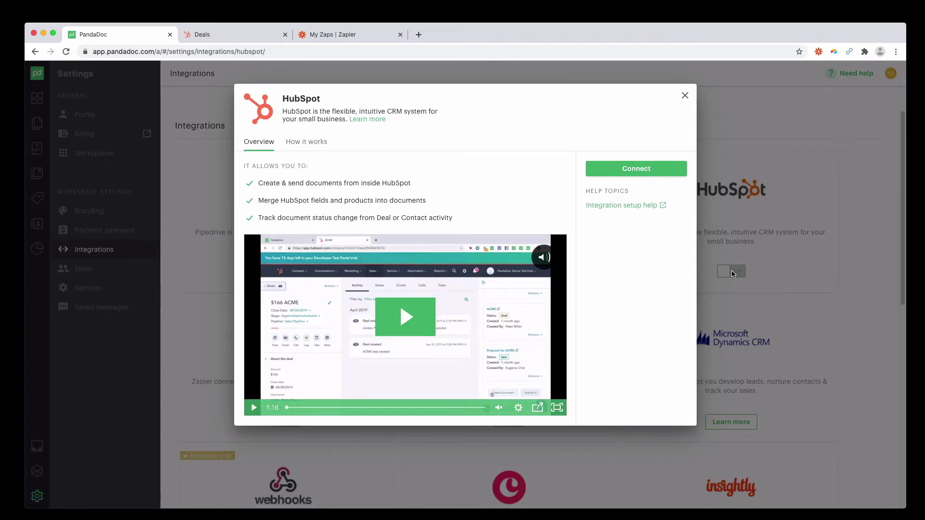
- Connect the makerpad.co HubSpot account, granting access and passing the security check
{"action": "left_click", "coordinate": [640, 174]}
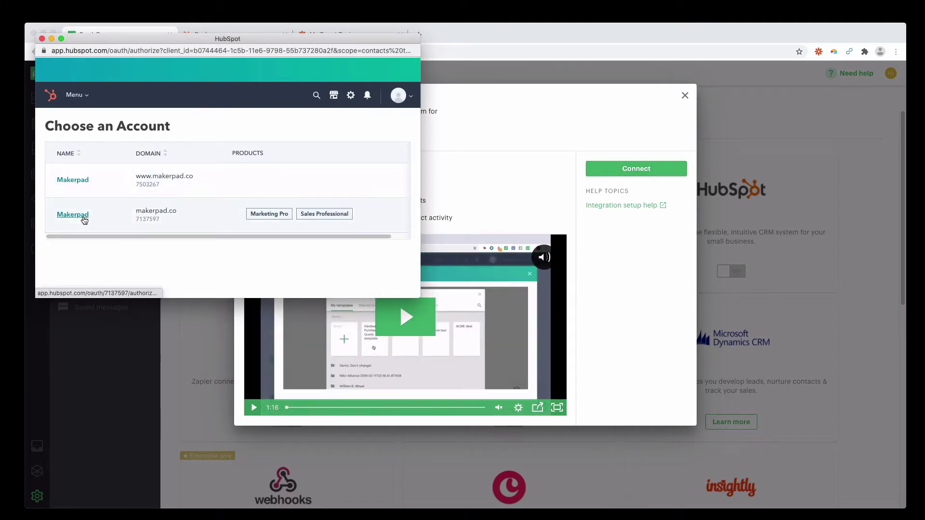
{"action": "left_click", "coordinate": [83, 216]}
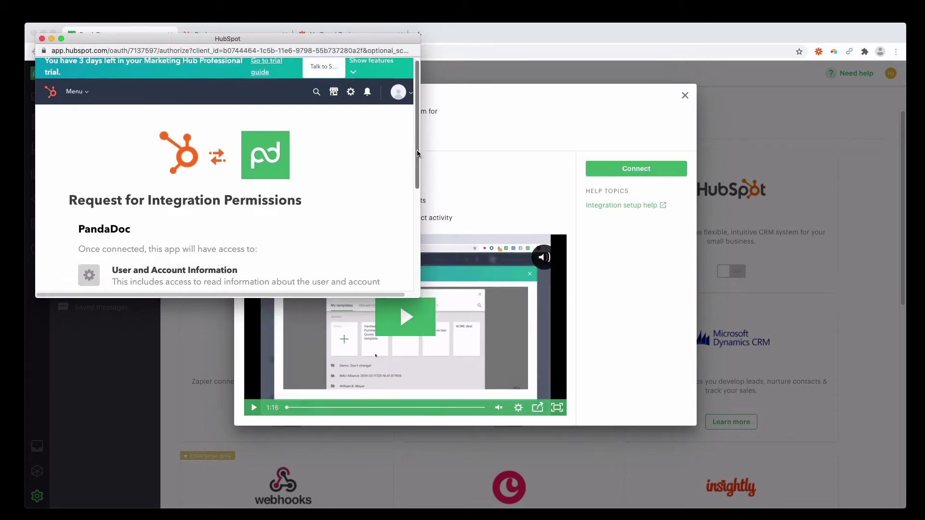
{"action": "left_click_drag", "start_coordinate": [414, 146], "coordinate": [407, 262]}
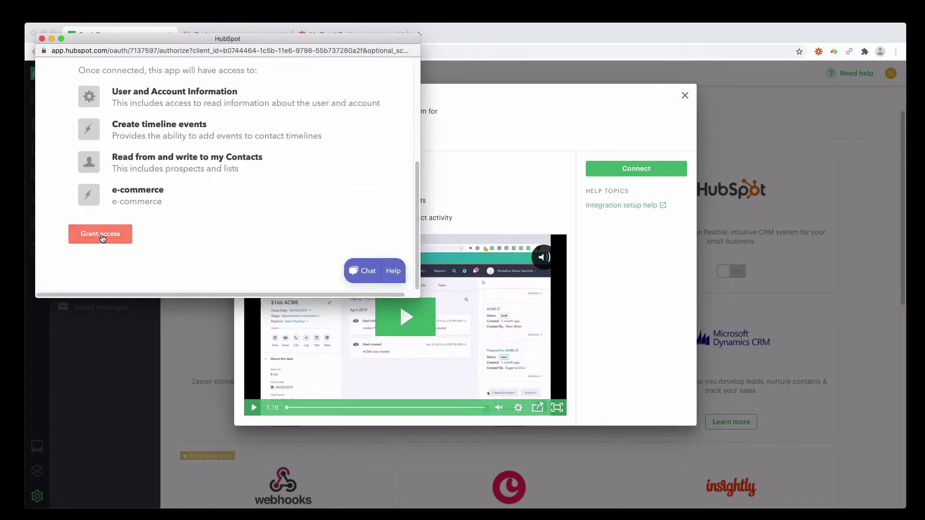
{"action": "left_click", "coordinate": [101, 235]}
{"action": "scroll", "coordinate": [246, 244], "scroll_direction": "down", "scroll_amount": 2}
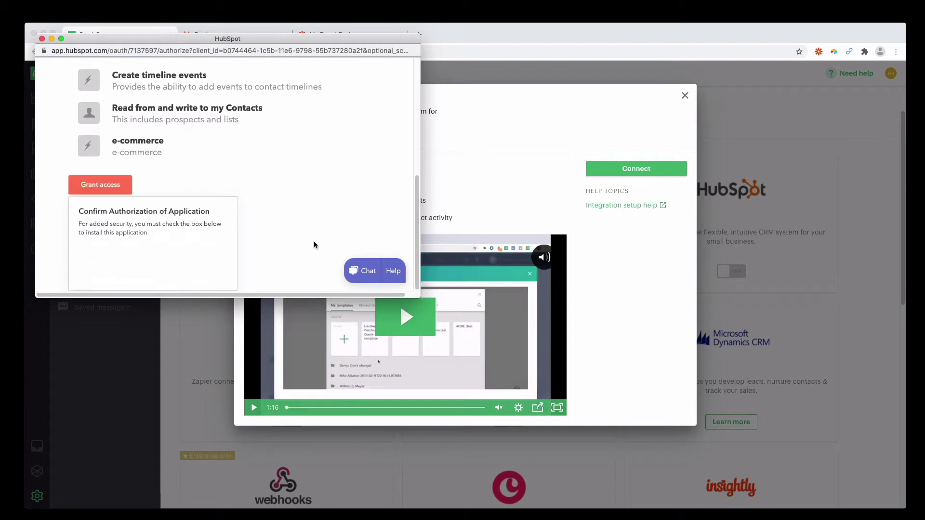
{"action": "left_click", "coordinate": [93, 263]}
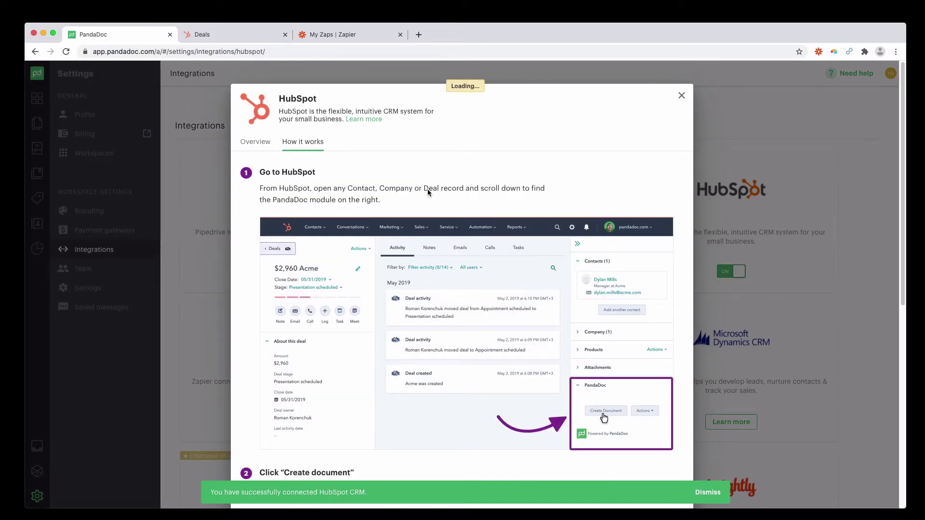
{"action": "left_click", "coordinate": [682, 95]}
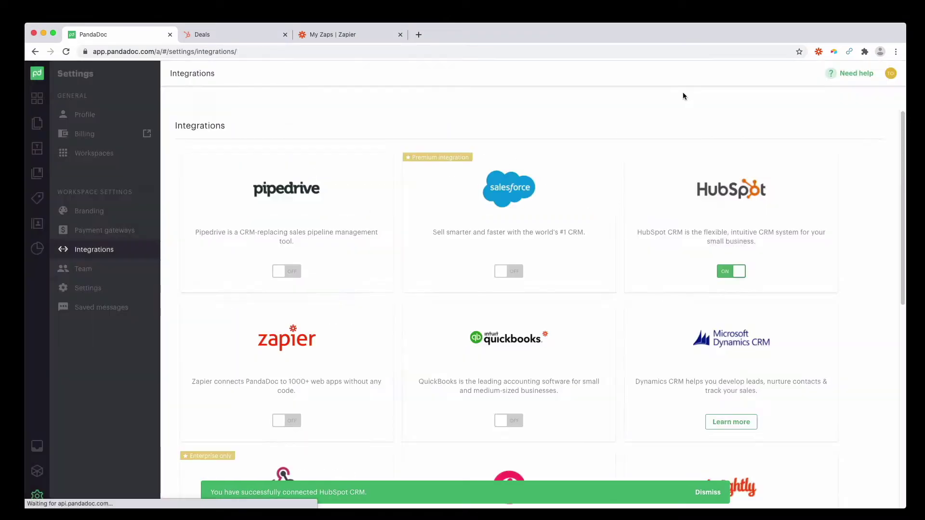
- Open the Design Package Sent deal and show the Actions of its PandaDoc (0) section
{"action": "left_click", "coordinate": [250, 37]}
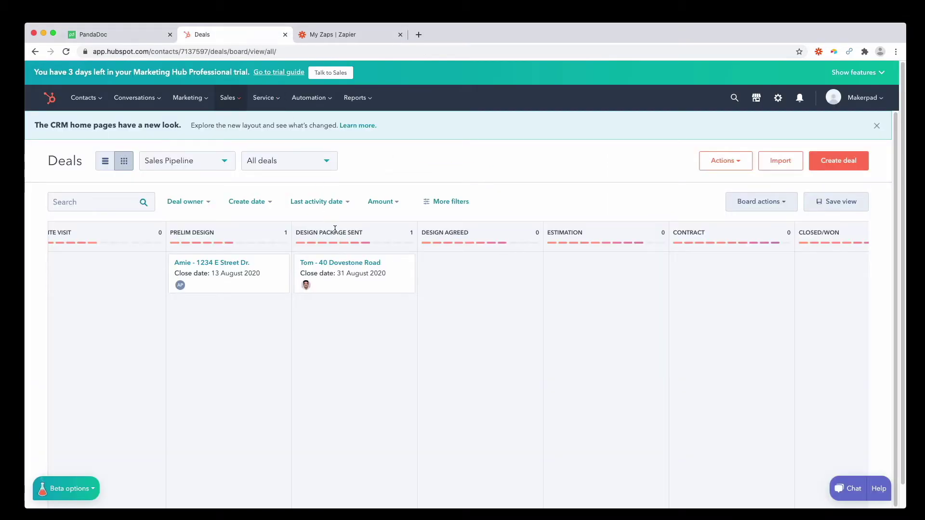
{"action": "left_click", "coordinate": [348, 265]}
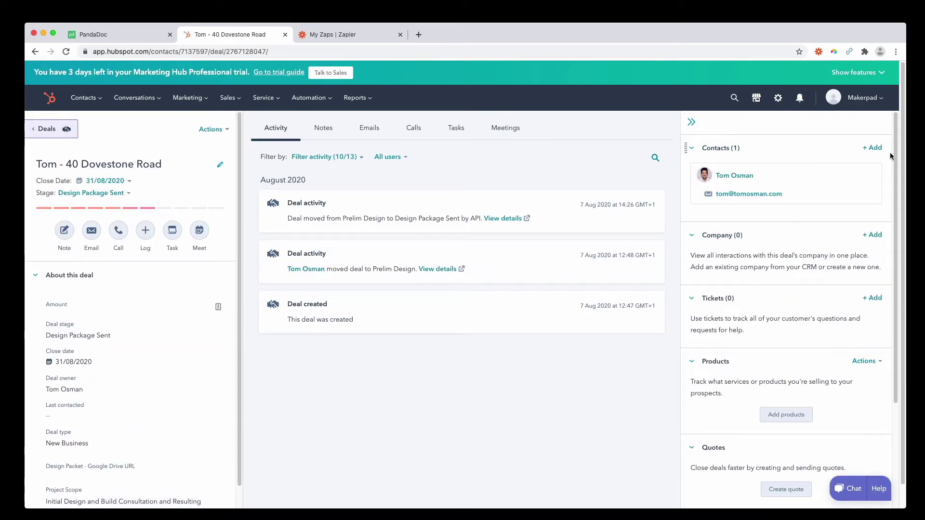
{"action": "left_click_drag", "start_coordinate": [898, 157], "coordinate": [884, 316]}
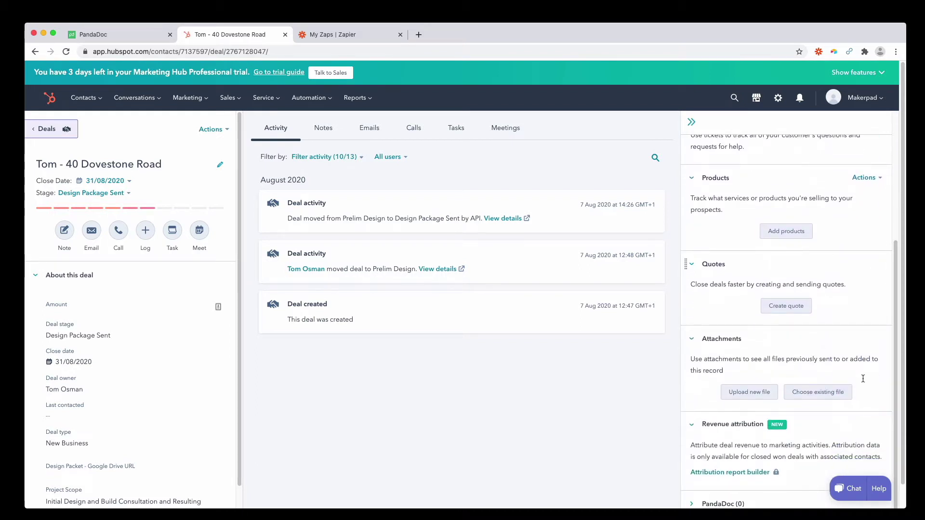
{"action": "scroll", "coordinate": [761, 477], "scroll_direction": "down", "scroll_amount": 1}
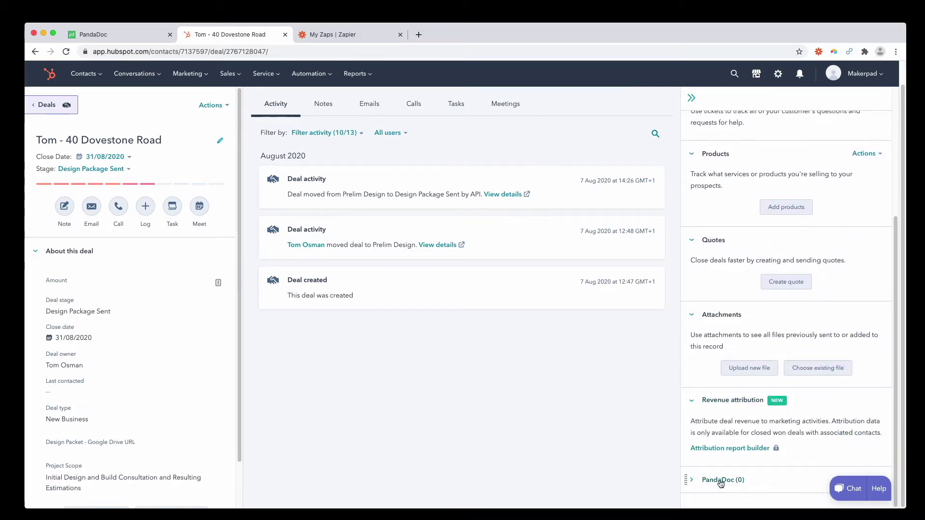
{"action": "left_click", "coordinate": [693, 482]}
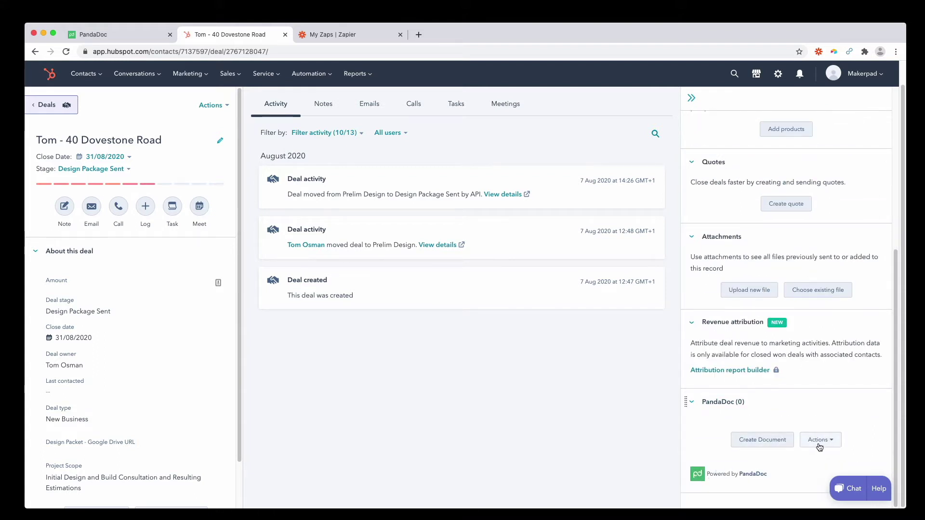
{"action": "scroll", "coordinate": [188, 421], "scroll_direction": "down", "scroll_amount": 1}
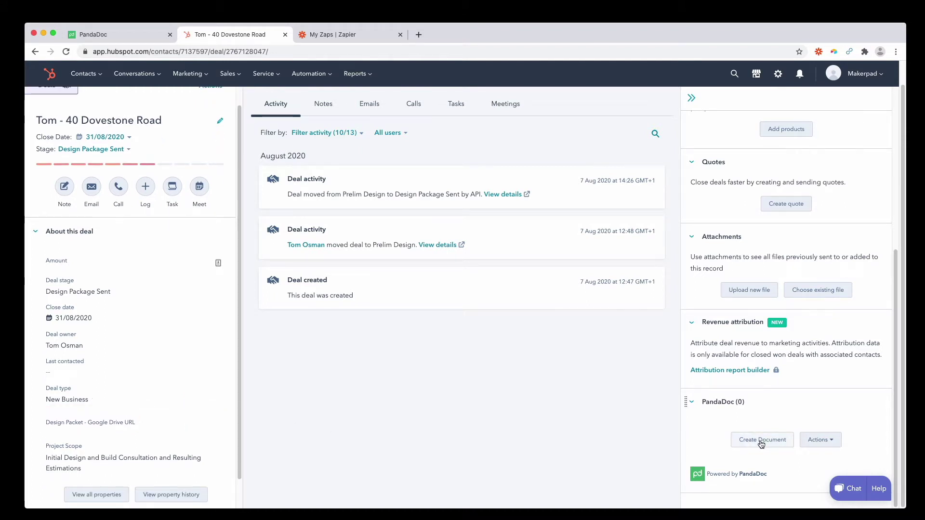
{"action": "left_click", "coordinate": [822, 443]}
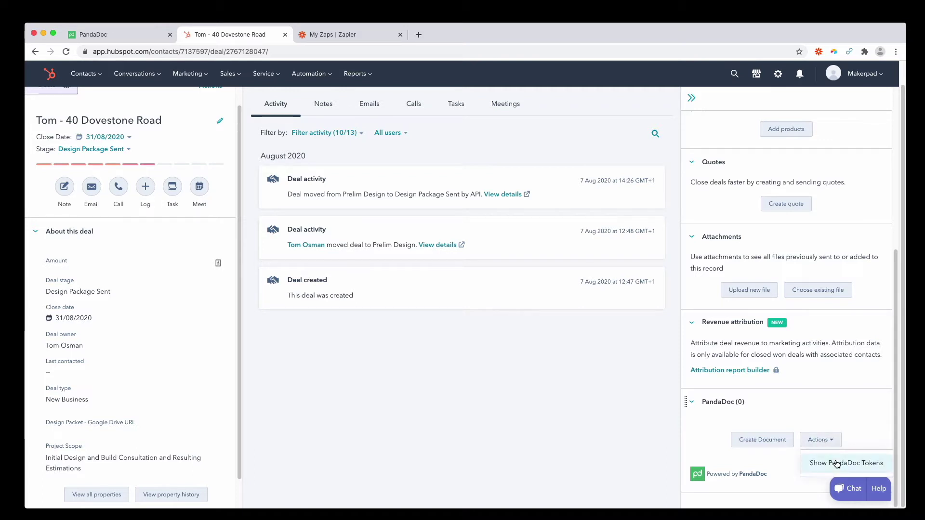
- Search the deal's PandaDoc tokens for 'Project' and check the Deal.ProjectScope value
{"action": "left_click", "coordinate": [837, 464]}
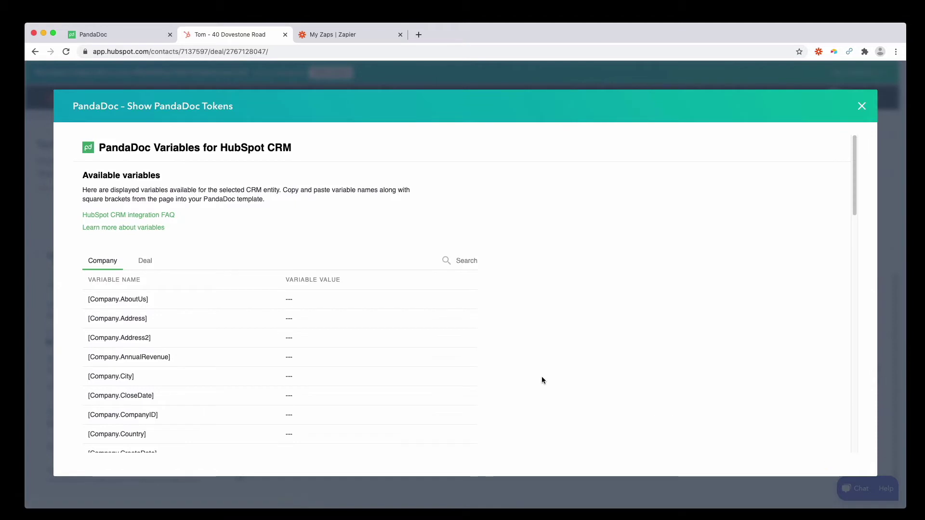
{"action": "left_click", "coordinate": [138, 264]}
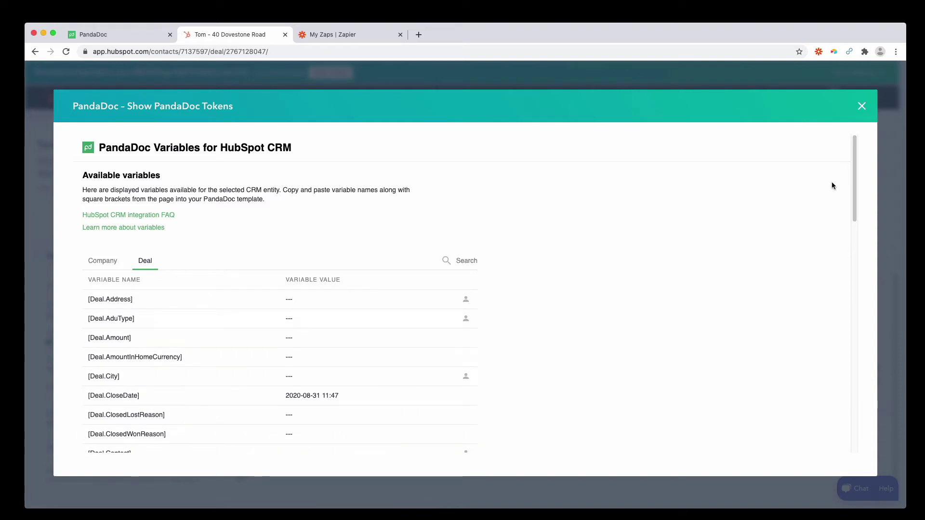
{"action": "left_click_drag", "start_coordinate": [855, 182], "coordinate": [856, 213]}
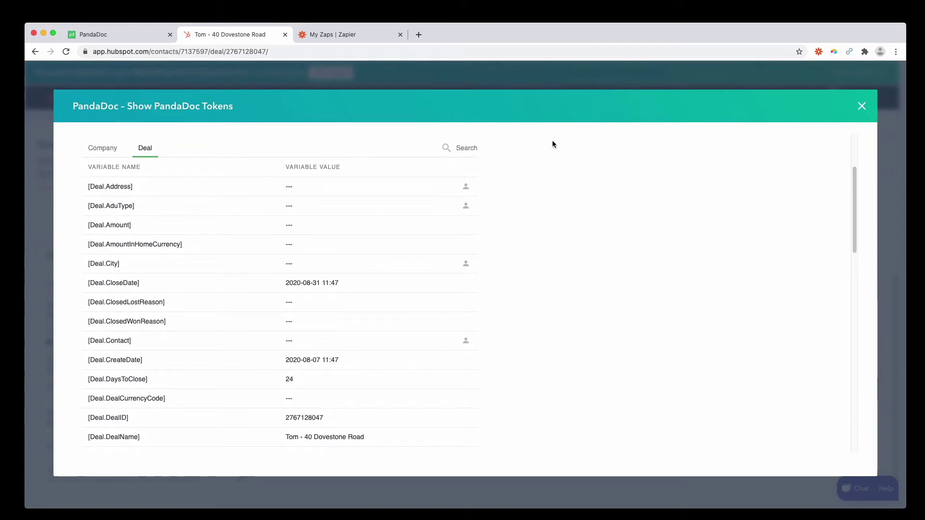
{"action": "left_click", "coordinate": [471, 146]}
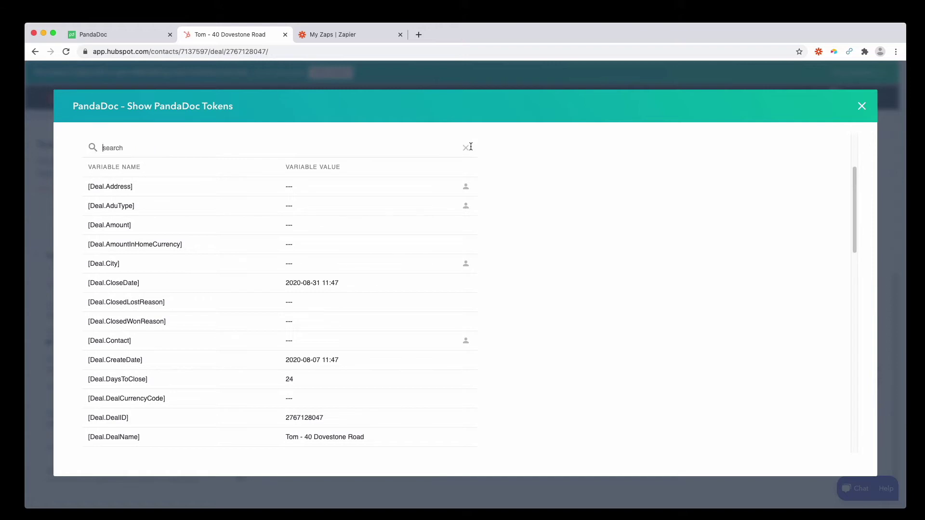
{"action": "type", "text": "Pro"}
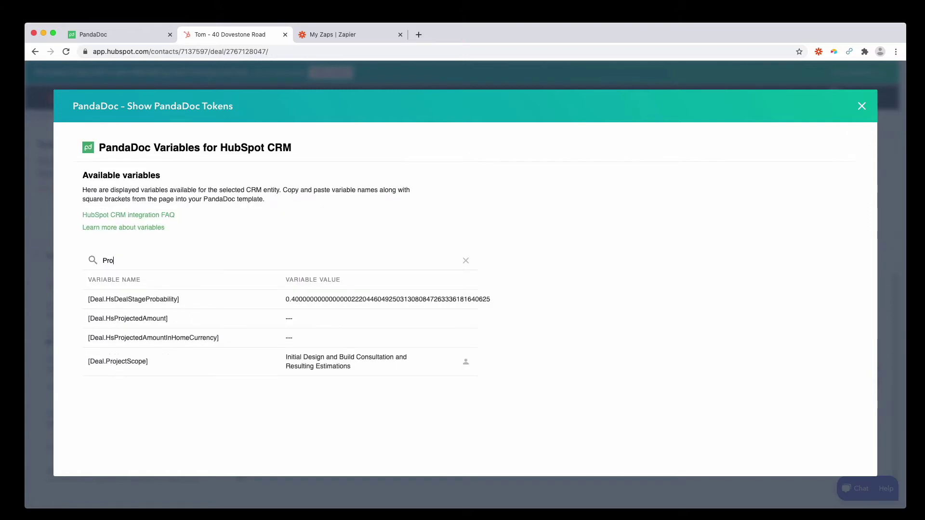
{"action": "type", "text": "ject"}
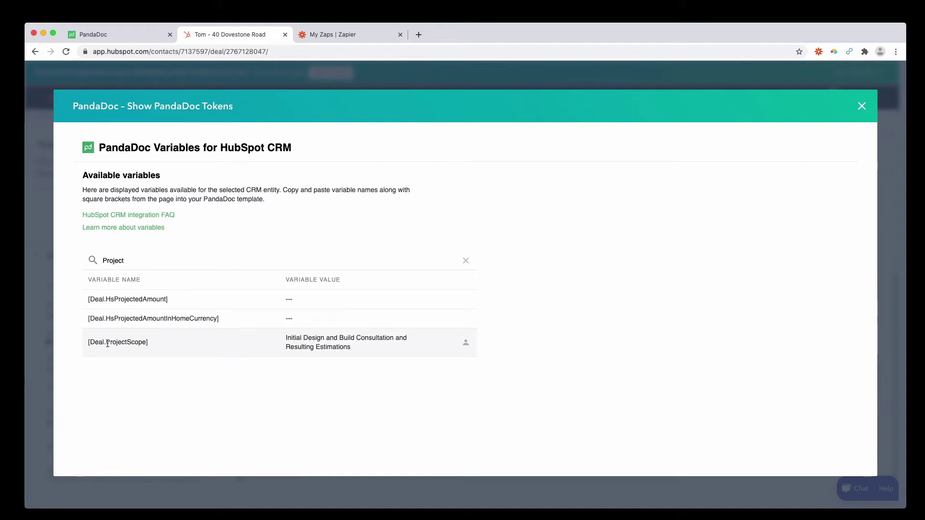
{"action": "left_click_drag", "start_coordinate": [90, 342], "coordinate": [144, 344]}
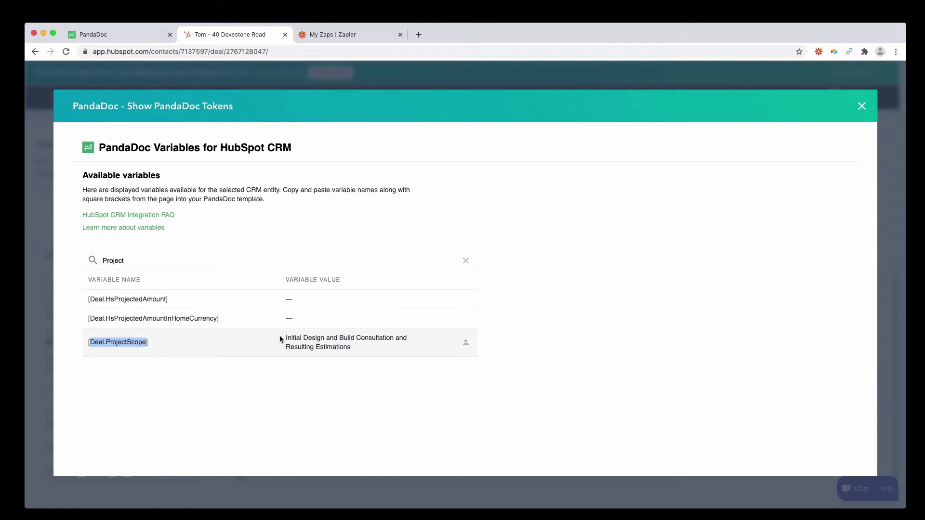
{"action": "left_click_drag", "start_coordinate": [279, 339], "coordinate": [372, 350]}
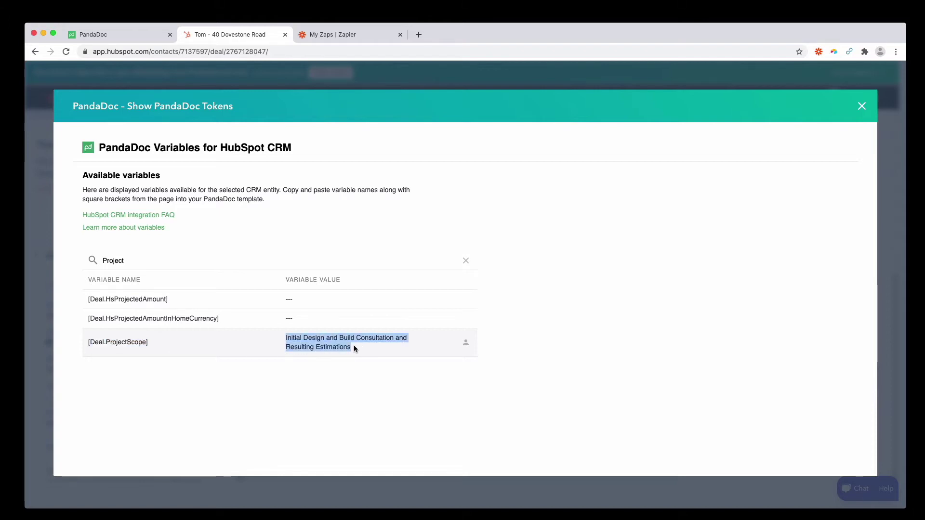
{"action": "left_click", "coordinate": [864, 106]}
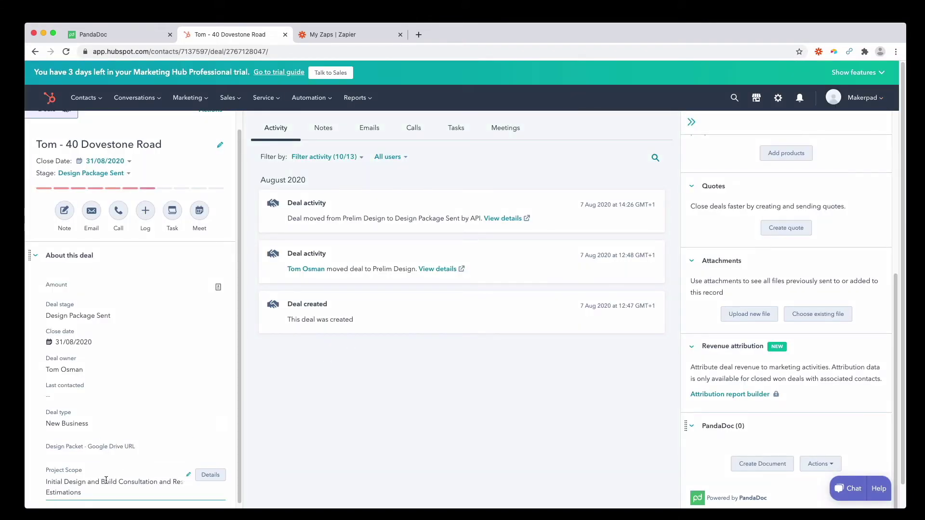
- Select 'Design and Build' in the deal's Project Scope field, then leave the field
{"action": "left_click", "coordinate": [188, 477]}
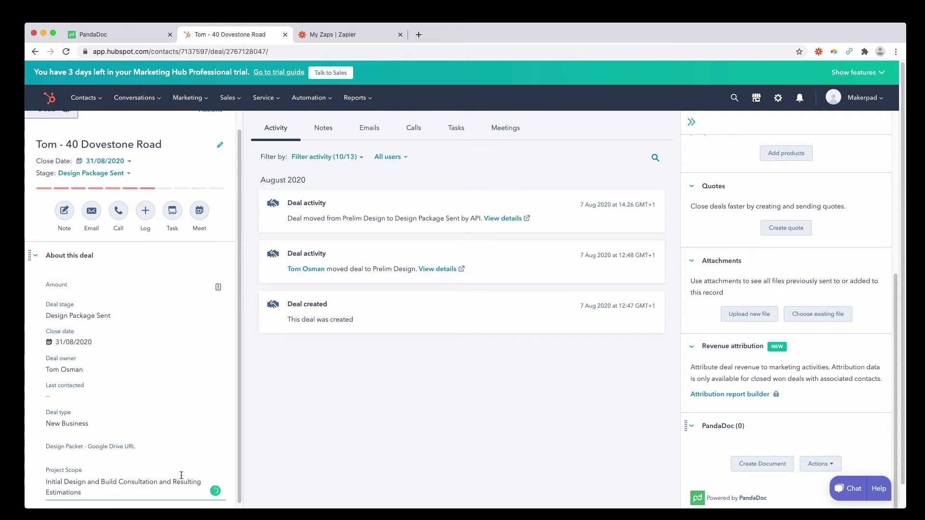
{"action": "left_click_drag", "start_coordinate": [74, 482], "coordinate": [121, 483]}
{"action": "left_click", "coordinate": [112, 488]}
{"action": "left_click", "coordinate": [401, 406]}
- In PandaDoc, open the Cottage Project Scoping Contract + Invoice template
{"action": "left_click", "coordinate": [128, 33]}
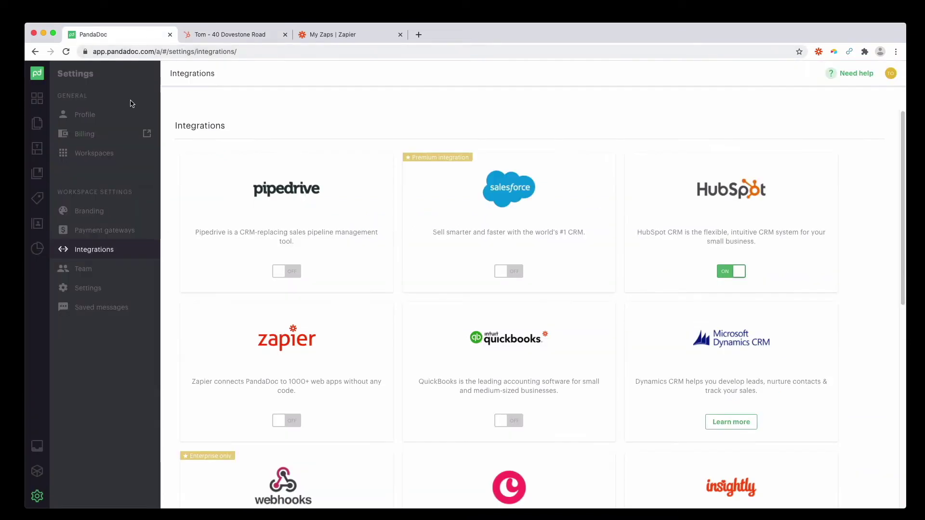
{"action": "left_click", "coordinate": [37, 148]}
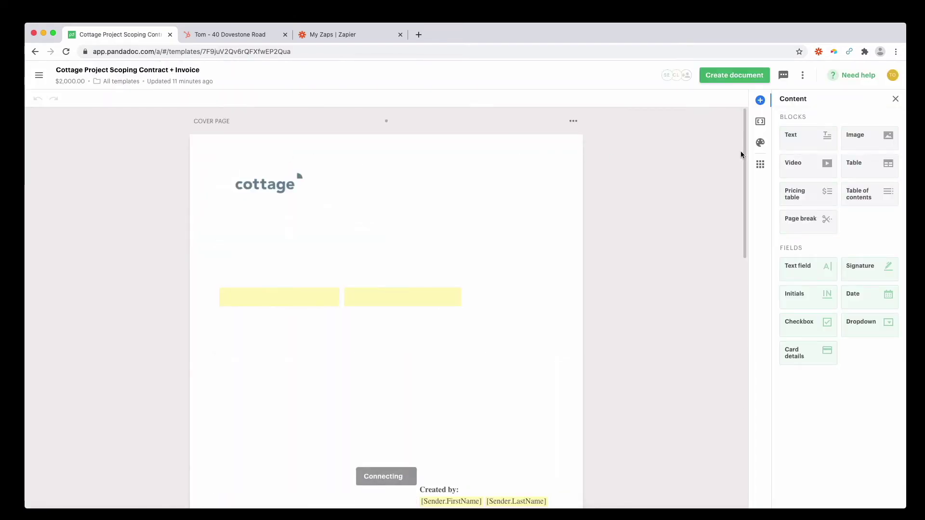
{"action": "left_click_drag", "start_coordinate": [745, 155], "coordinate": [693, 341]}
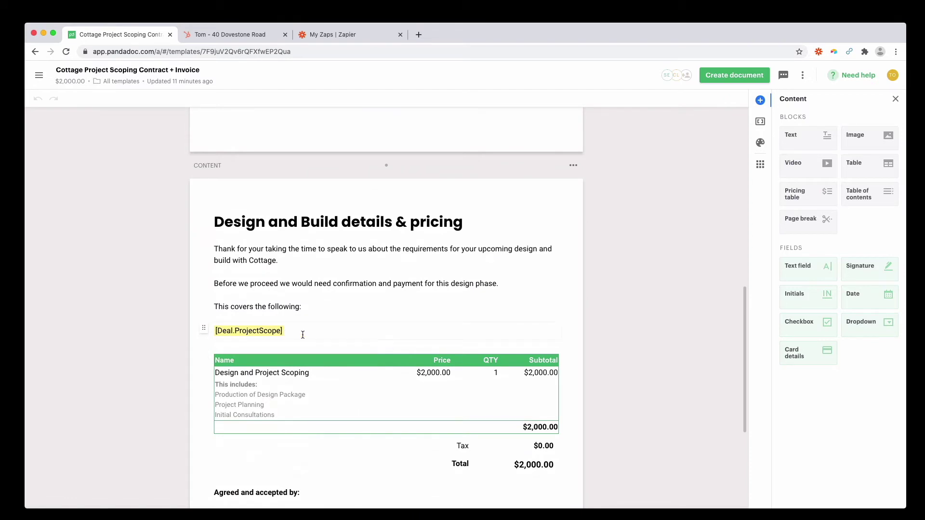
{"action": "left_click_drag", "start_coordinate": [745, 334], "coordinate": [750, 175]}
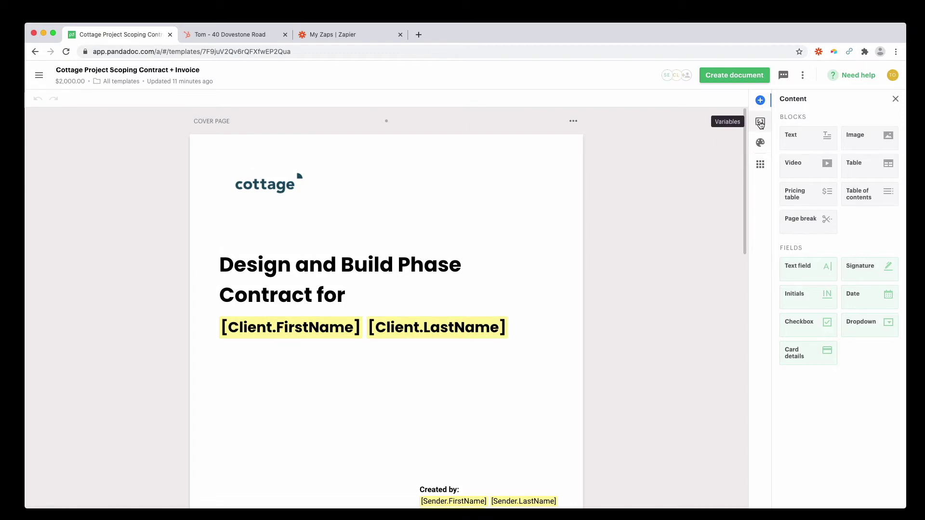
- Show the template's variables list, cancel adding a new variable, and return to HubSpot
{"action": "left_click", "coordinate": [760, 123]}
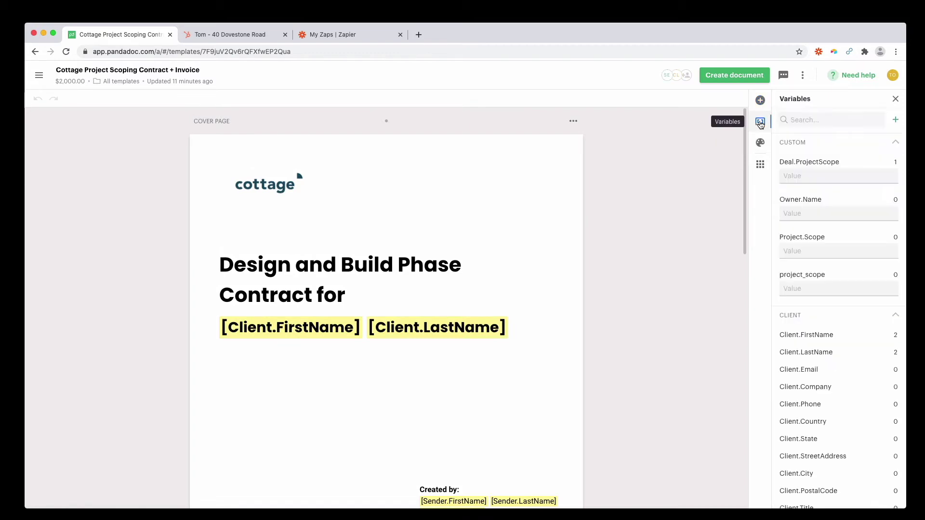
{"action": "left_click", "coordinate": [897, 121]}
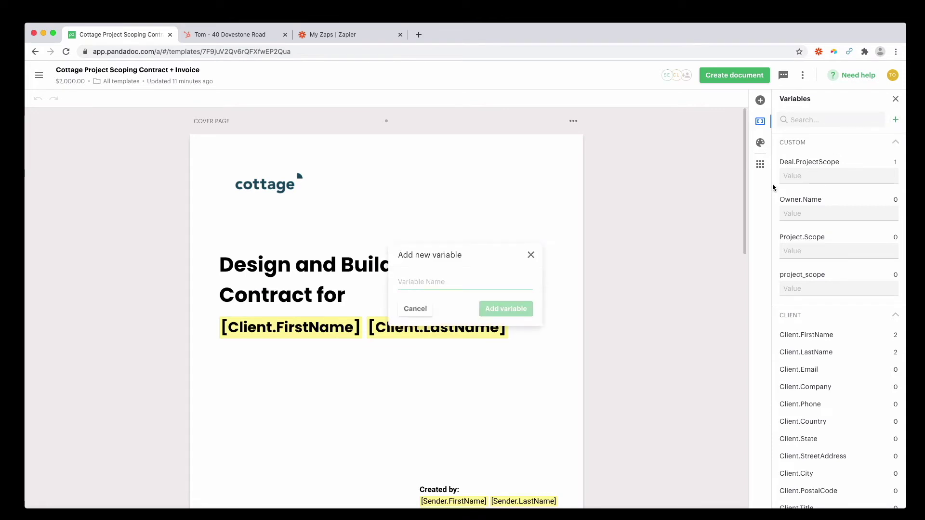
{"action": "left_click", "coordinate": [426, 313]}
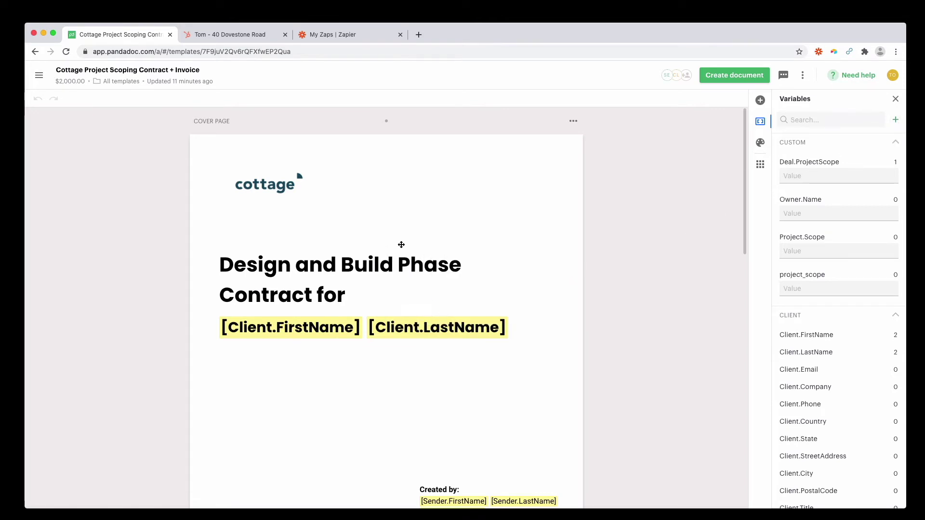
{"action": "left_click", "coordinate": [264, 35]}
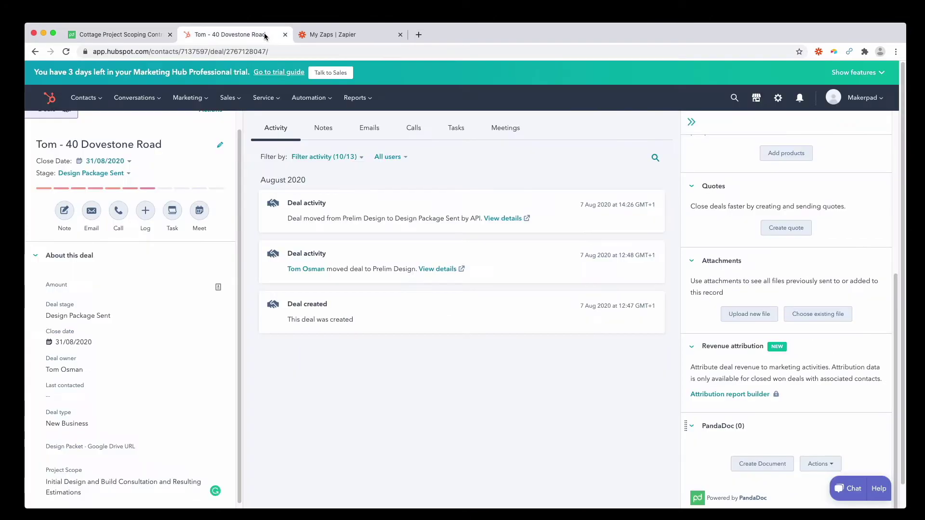
- Create a PandaDoc document from the Cottage template with yourself as Sender and the contact as Client
{"action": "left_click", "coordinate": [758, 464]}
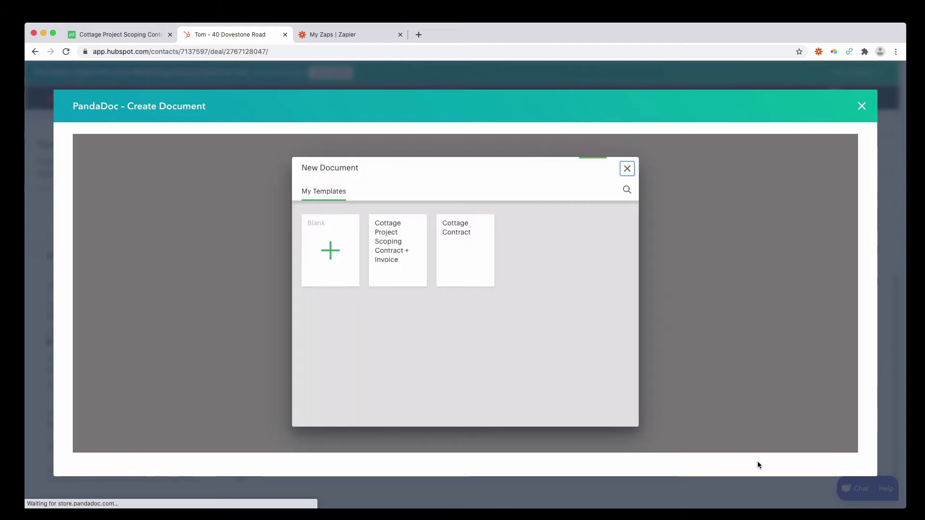
{"action": "left_click", "coordinate": [399, 248]}
{"action": "left_click", "coordinate": [527, 213]}
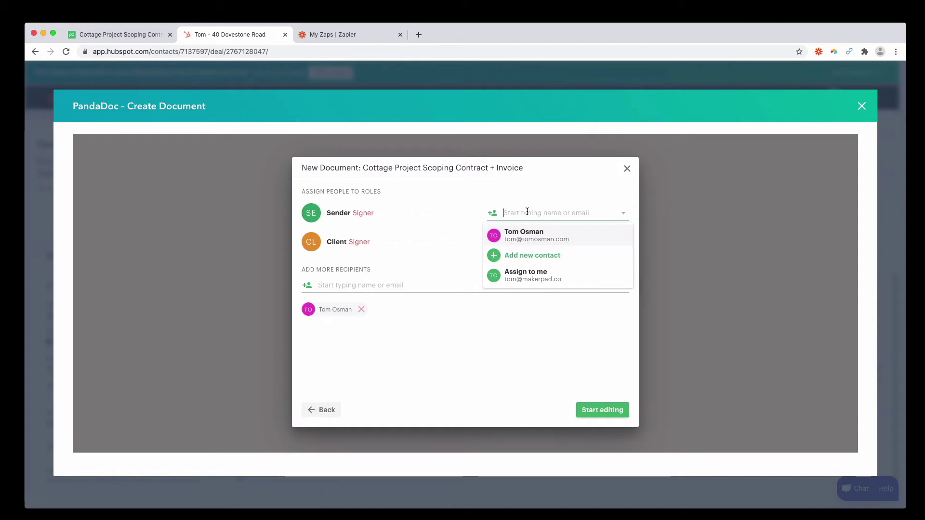
{"action": "left_click", "coordinate": [548, 276]}
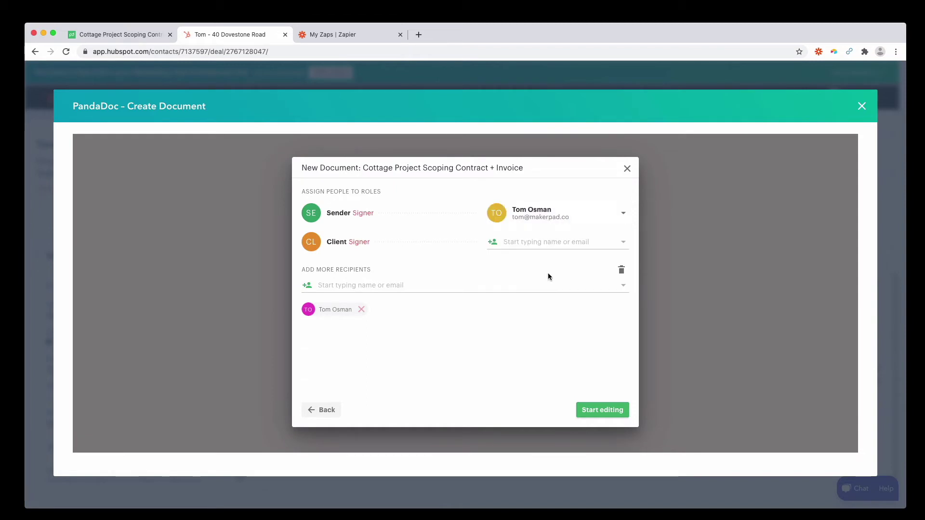
{"action": "left_click", "coordinate": [543, 242]}
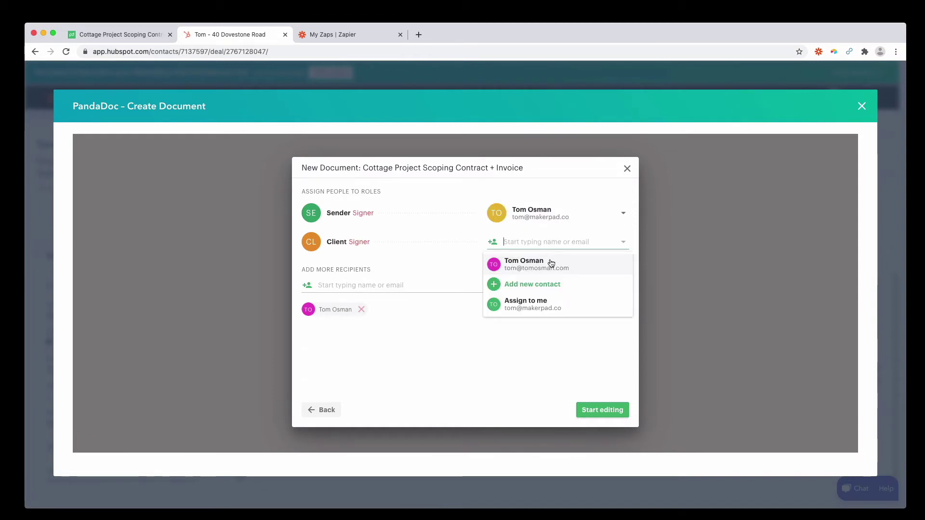
{"action": "left_click", "coordinate": [551, 264]}
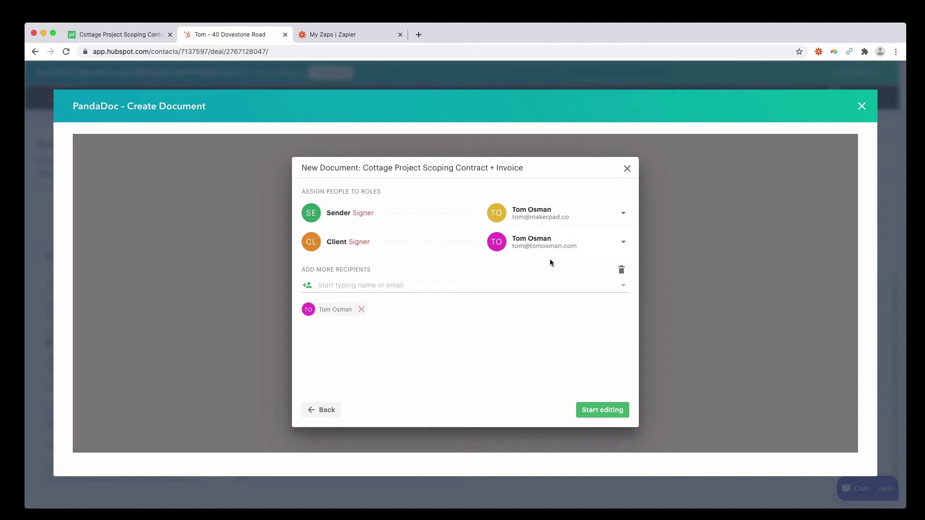
{"action": "left_click", "coordinate": [593, 408]}
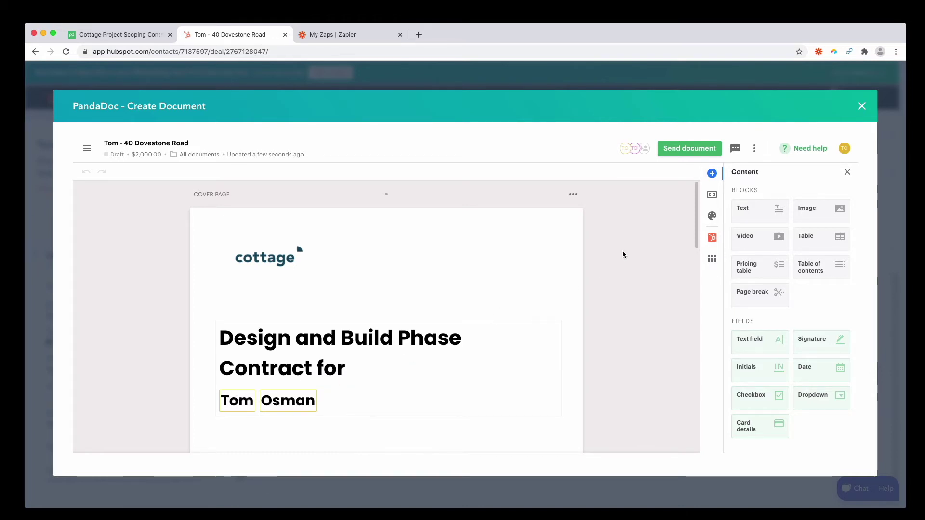
- Scroll through the generated document, then choose to send it via email
{"action": "left_click_drag", "start_coordinate": [696, 221], "coordinate": [698, 278]}
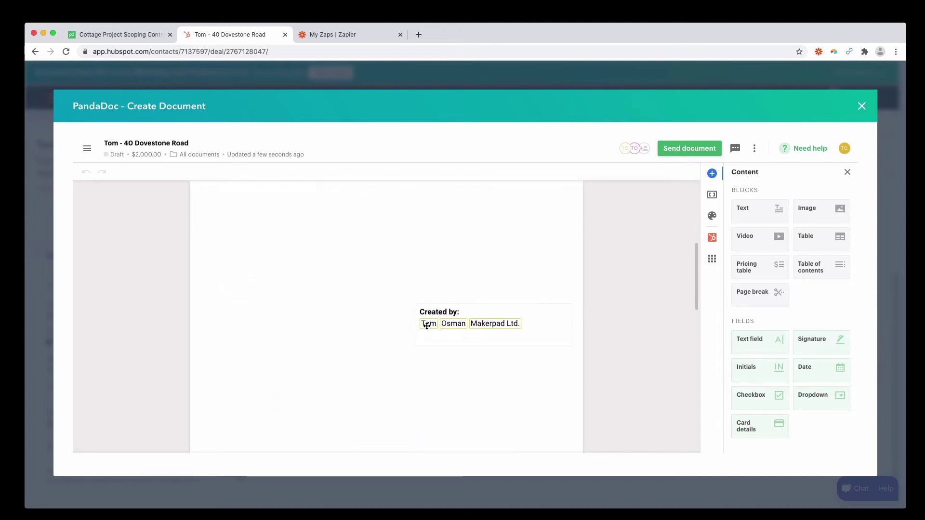
{"action": "left_click_drag", "start_coordinate": [696, 275], "coordinate": [687, 346]}
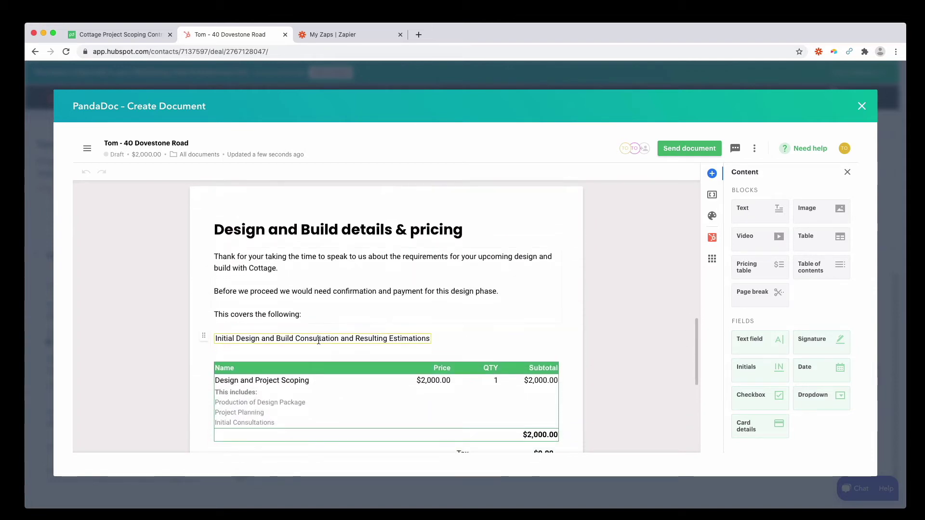
{"action": "mouse_move", "coordinate": [693, 332]}
{"action": "left_mouse_down"}
{"action": "mouse_move", "coordinate": [691, 385]}
{"action": "mouse_move", "coordinate": [699, 193]}
{"action": "left_mouse_up"}
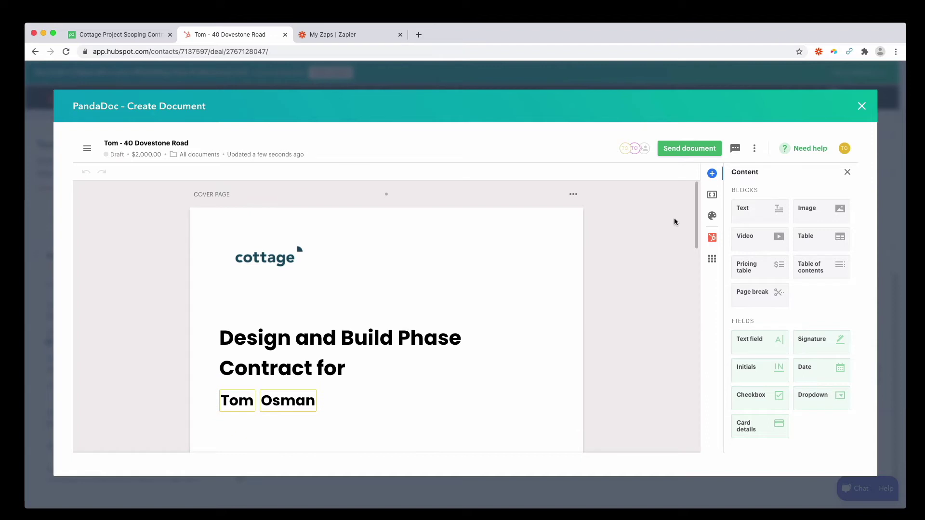
{"action": "left_click", "coordinate": [690, 150]}
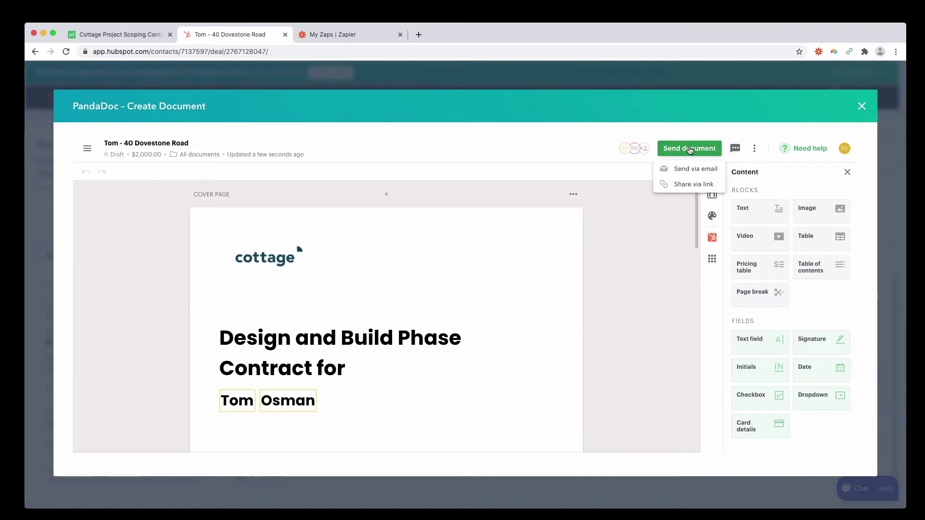
{"action": "left_click", "coordinate": [689, 169]}
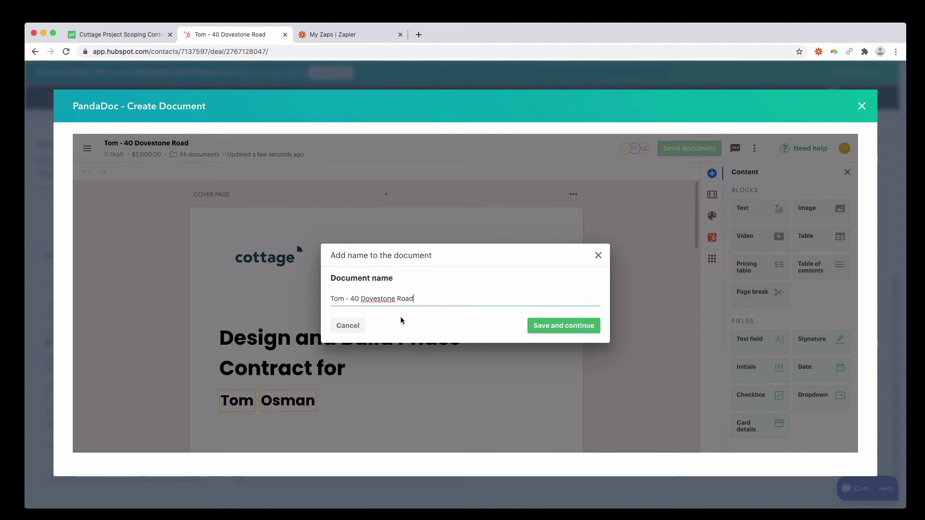
- Prefix the document name with 'Design and Project Scope for ', save it, and send the document
{"action": "left_click", "coordinate": [331, 299]}
{"action": "type", "text": "Desin"}
{"action": "key", "text": "BackSpace"}
{"action": "type", "text": "gn and Pro"}
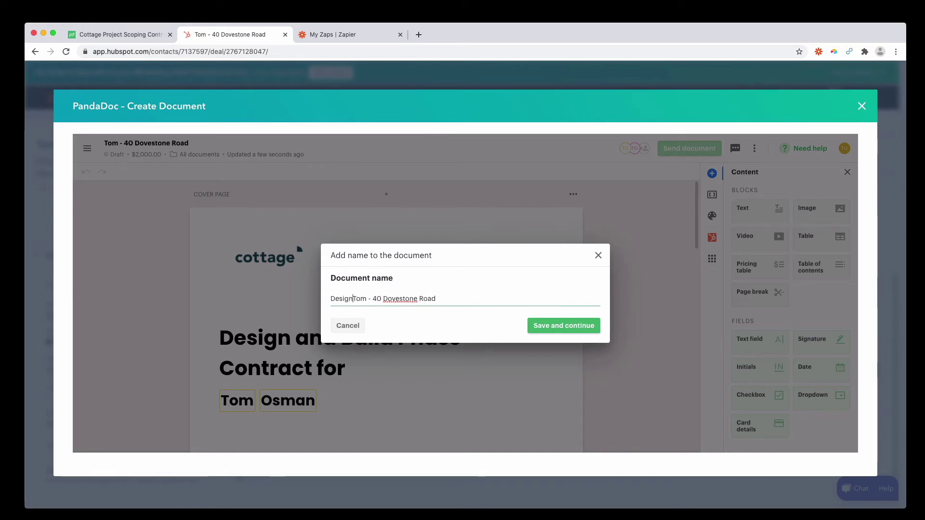
{"action": "type", "text": "ject "}
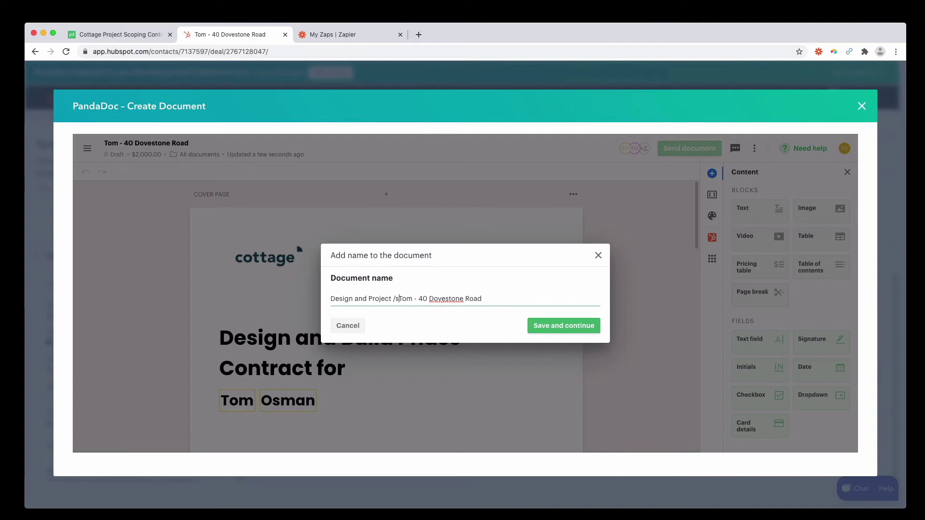
{"action": "type", "text": "Scope for"}
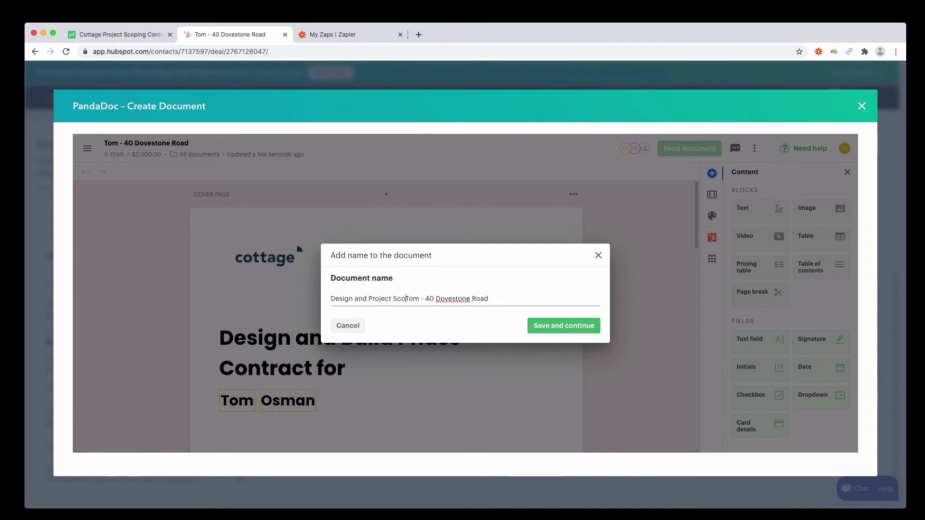
{"action": "left_click", "coordinate": [538, 324]}
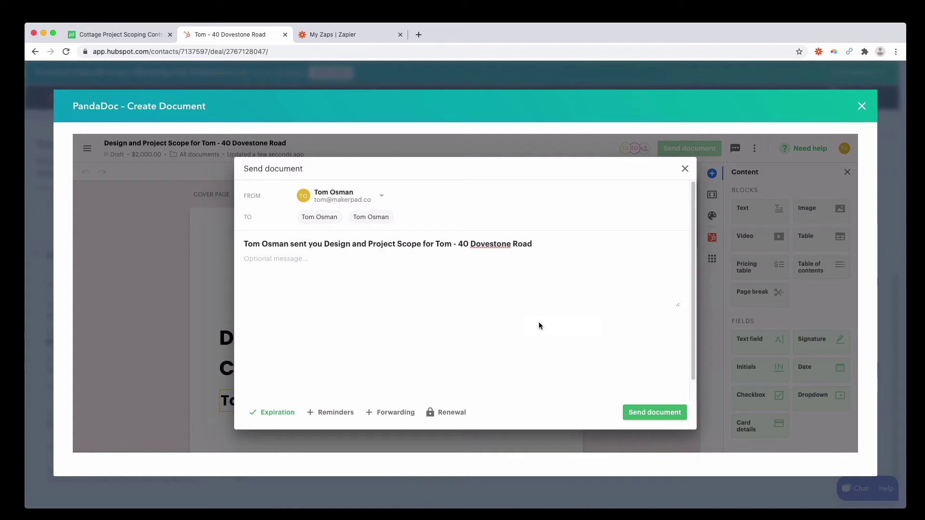
{"action": "left_click", "coordinate": [360, 269]}
{"action": "left_click", "coordinate": [650, 413]}
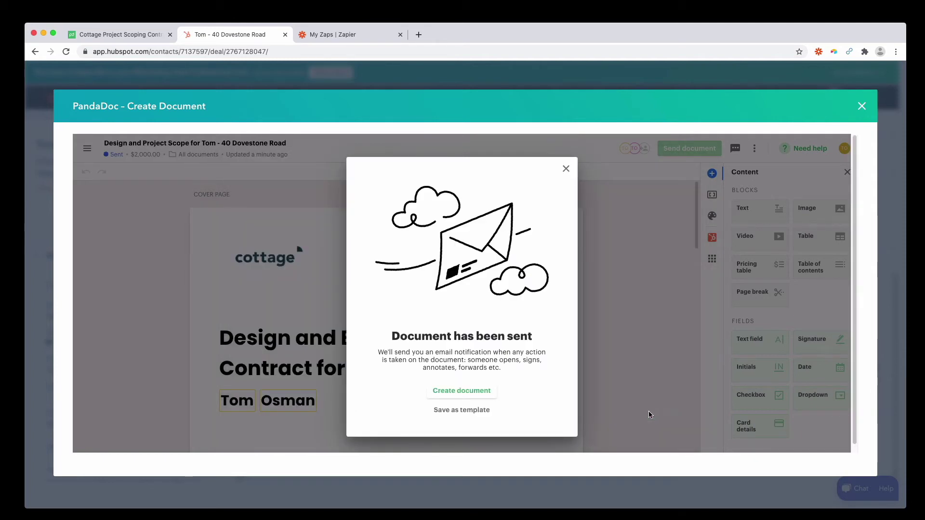
{"action": "left_click", "coordinate": [565, 167]}
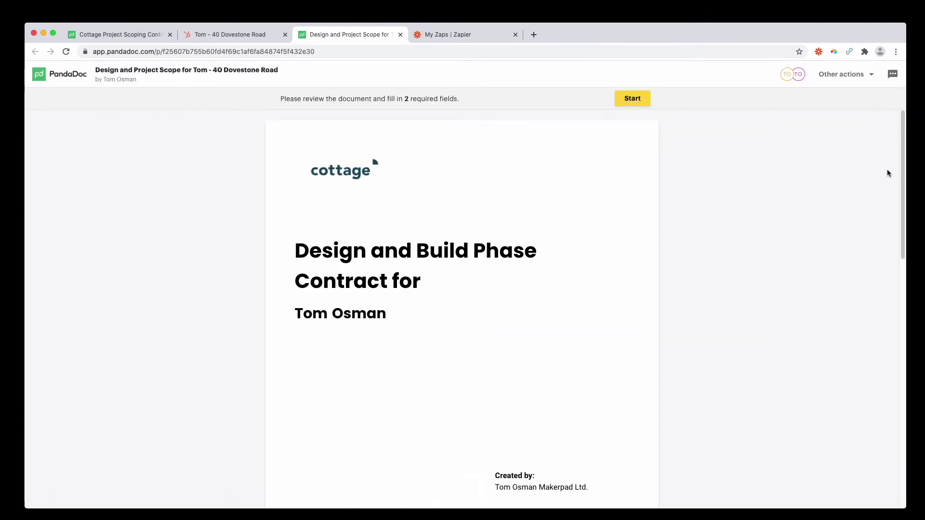
- Sign the document, date it 08/11/2020, and finish signing
{"action": "left_click", "coordinate": [637, 98]}
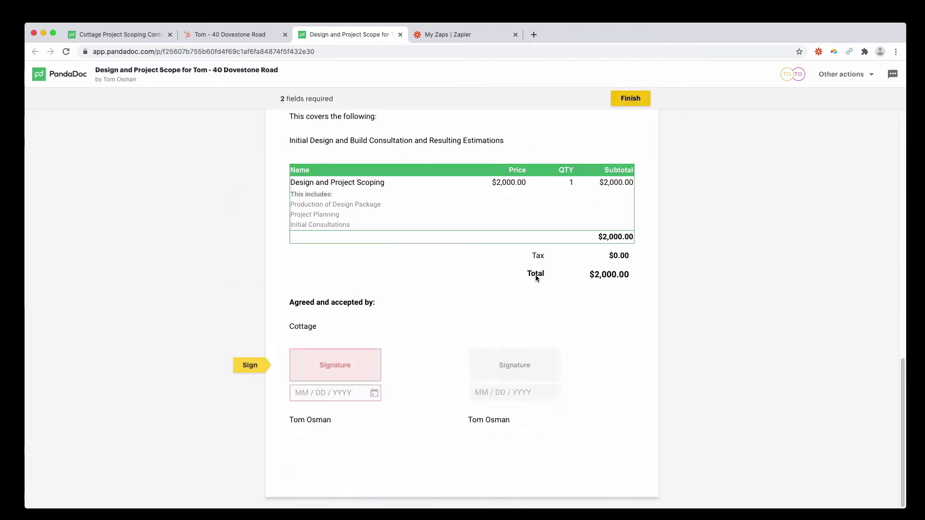
{"action": "left_click", "coordinate": [343, 370]}
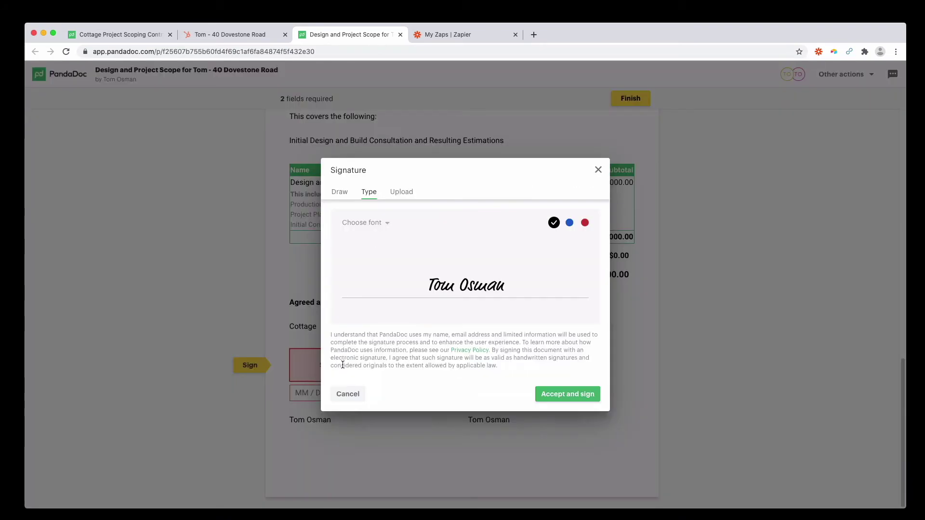
{"action": "left_click", "coordinate": [550, 392]}
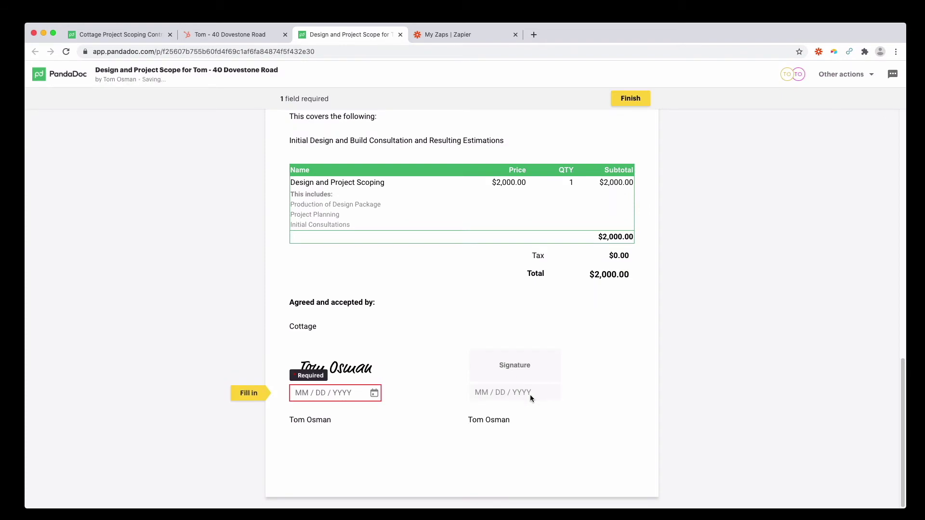
{"action": "left_click", "coordinate": [357, 390]}
{"action": "left_click", "coordinate": [347, 284]}
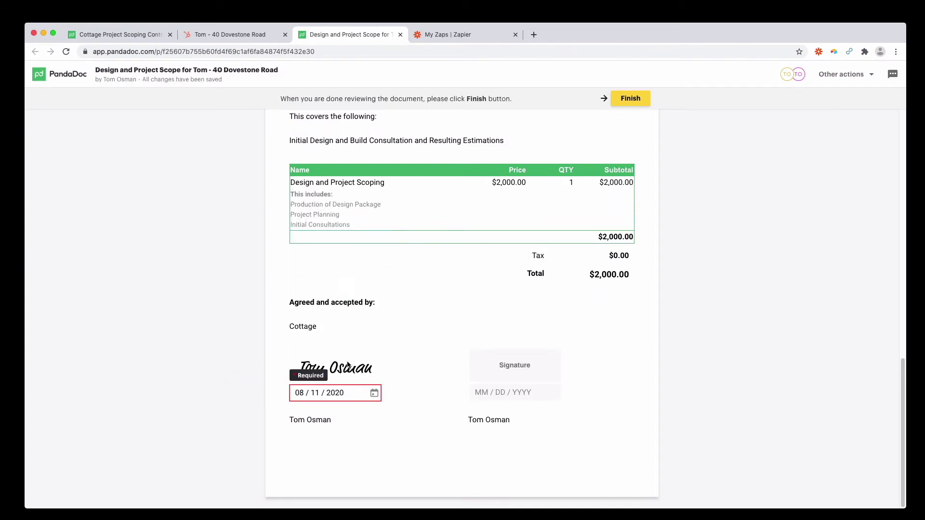
{"action": "left_click", "coordinate": [639, 102]}
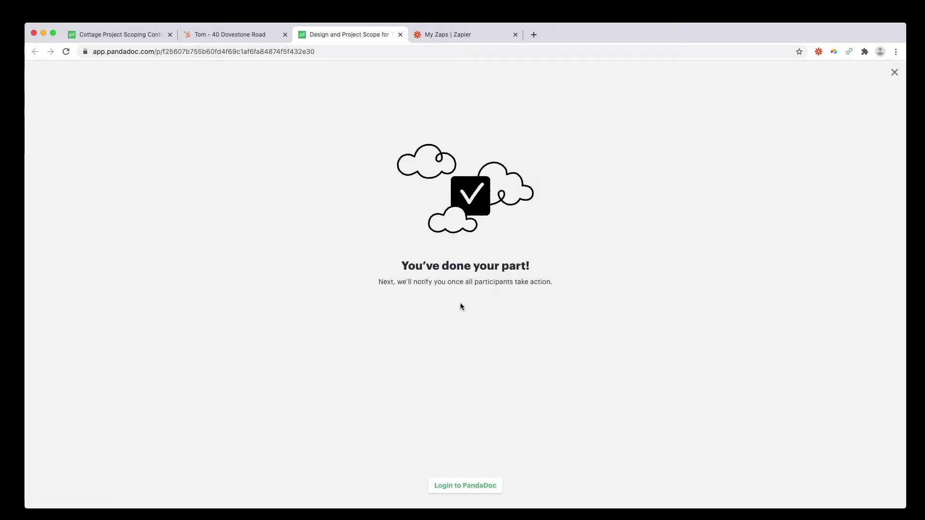
- Return to the HubSpot deal record and close the PandaDoc document-sent window
{"action": "left_click", "coordinate": [149, 35]}
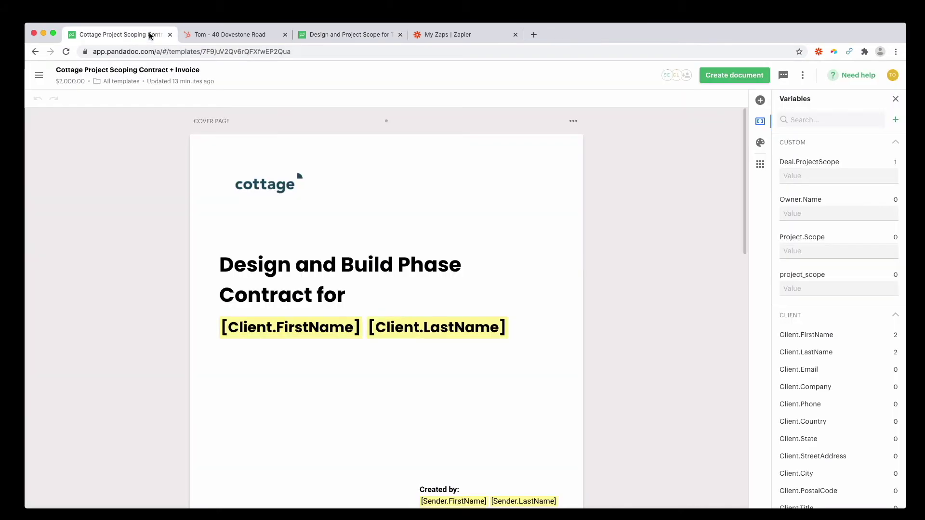
{"action": "left_click", "coordinate": [225, 31]}
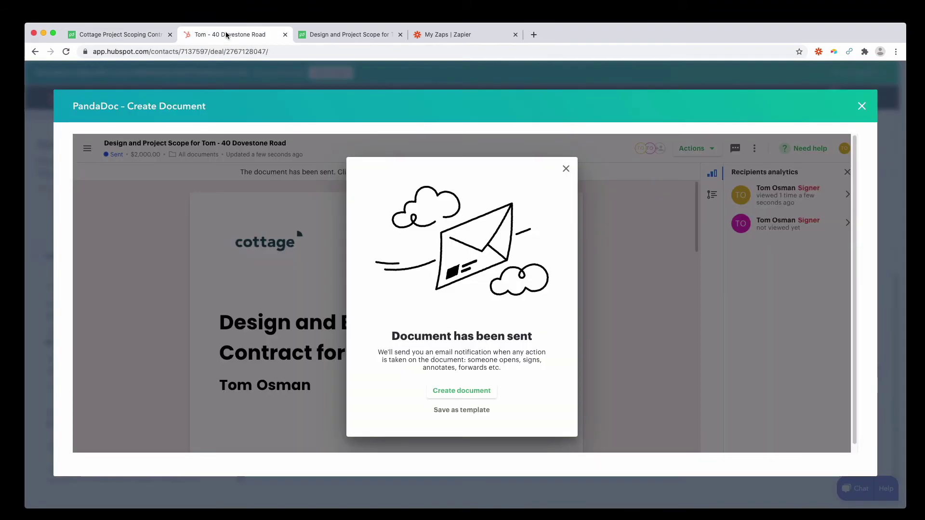
{"action": "left_click", "coordinate": [863, 107]}
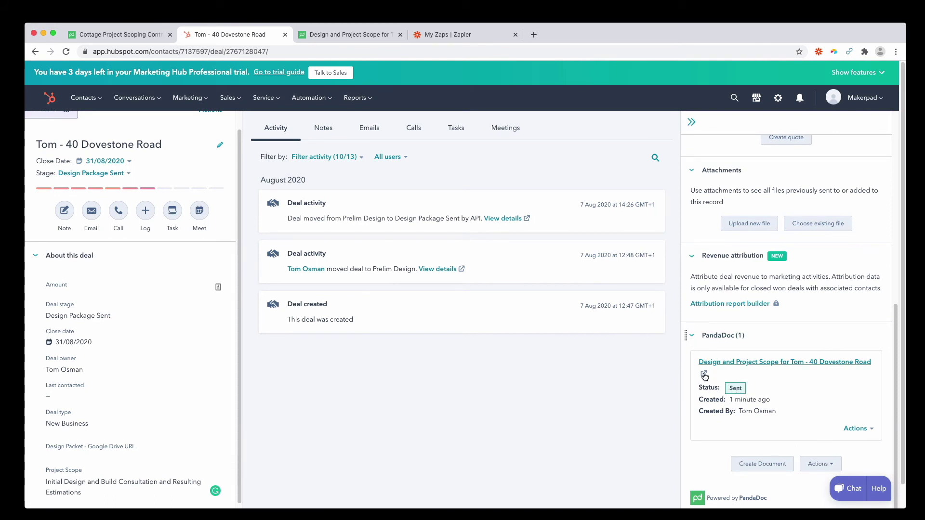
- Review the sent document's actions on the PandaDoc card, then go to the Workflows list
{"action": "left_click", "coordinate": [851, 431]}
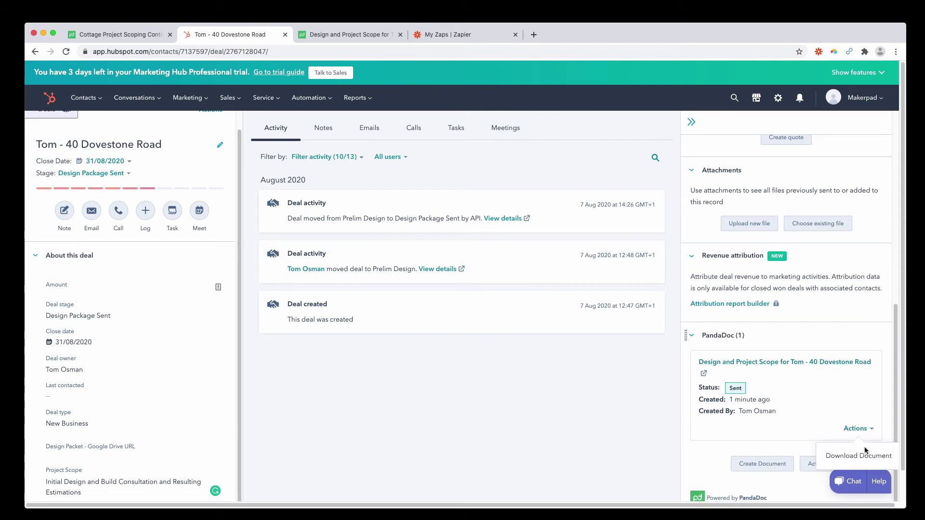
{"action": "left_click", "coordinate": [491, 410]}
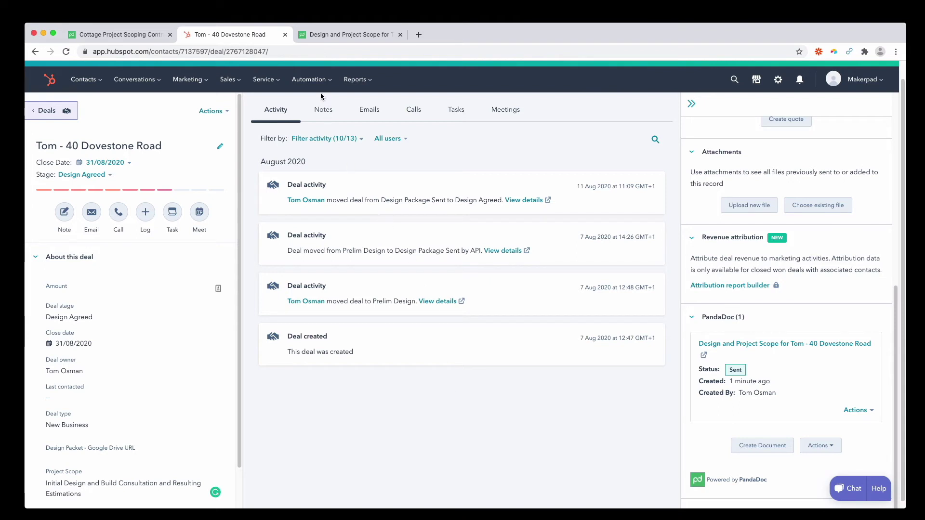
{"action": "mouse_move", "coordinate": [319, 88]}
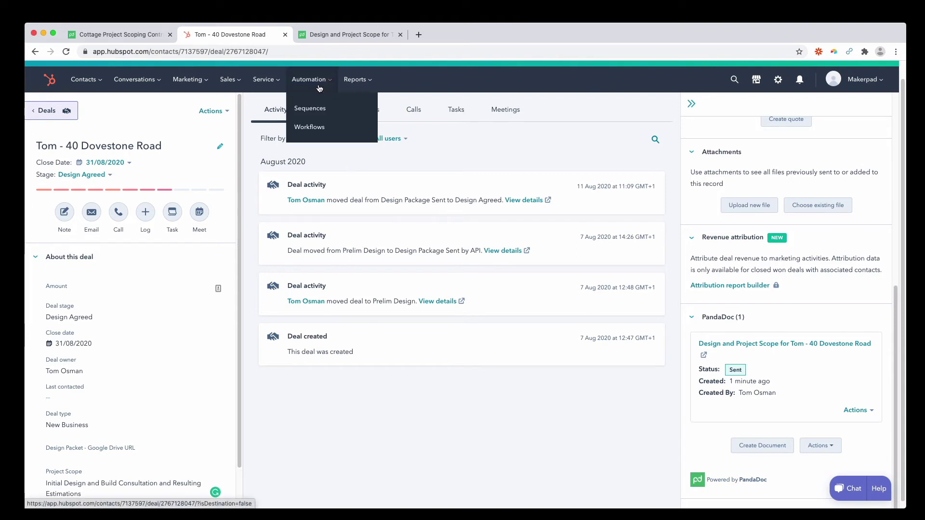
{"action": "left_click", "coordinate": [328, 126]}
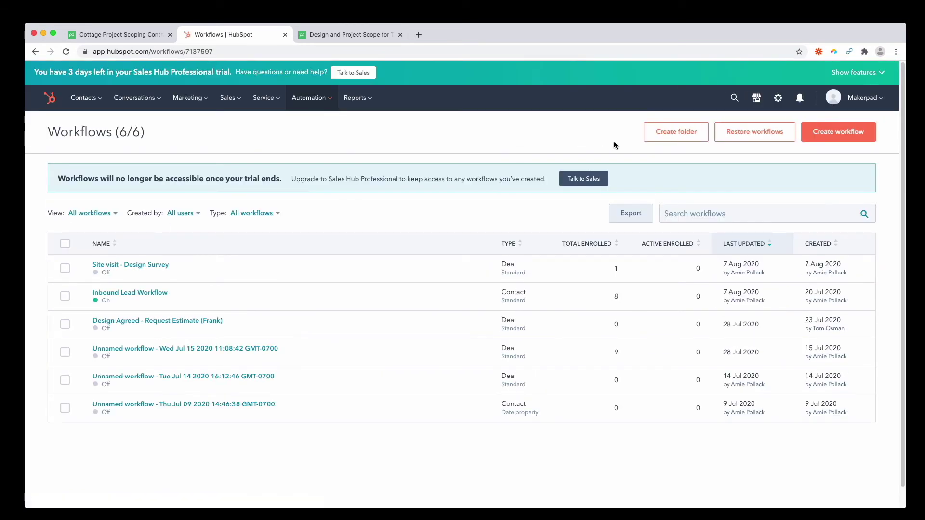
- Create a deal-based workflow titled 'Design Agreed - Create Proposal Doc in PandaDoc' and continue to its editor
{"action": "left_click", "coordinate": [855, 141]}
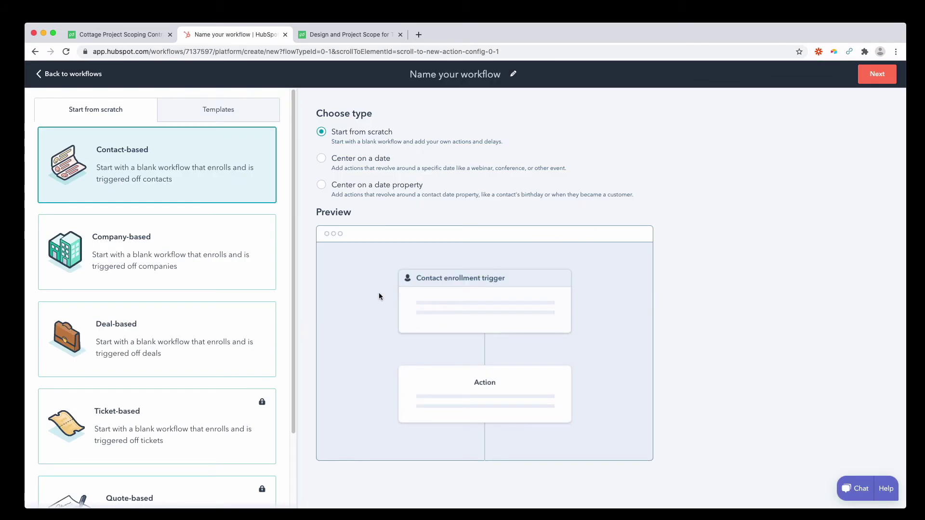
{"action": "left_click", "coordinate": [155, 349]}
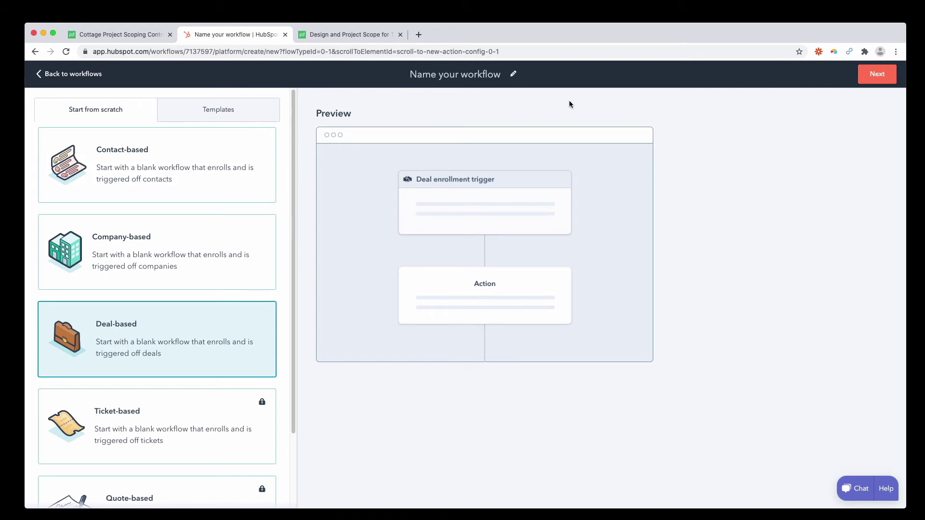
{"action": "left_click", "coordinate": [489, 72]}
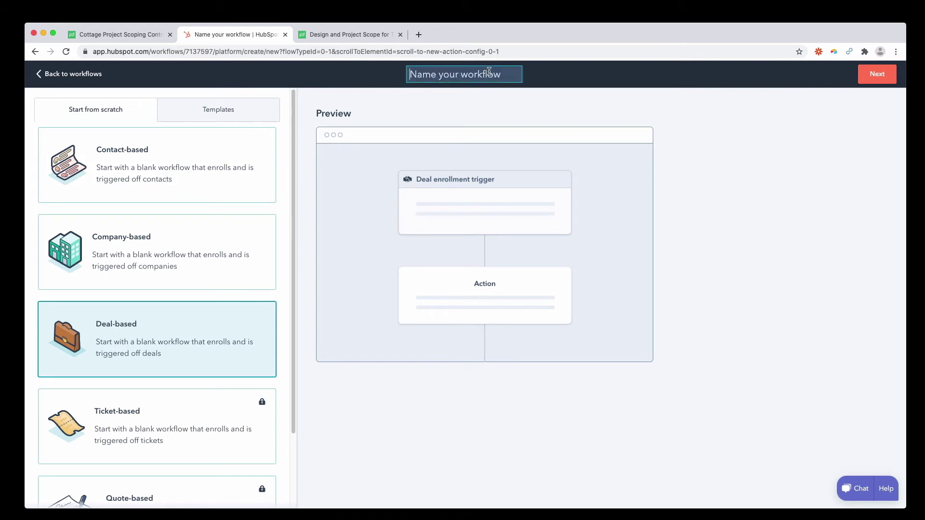
{"action": "type", "text": "Des"}
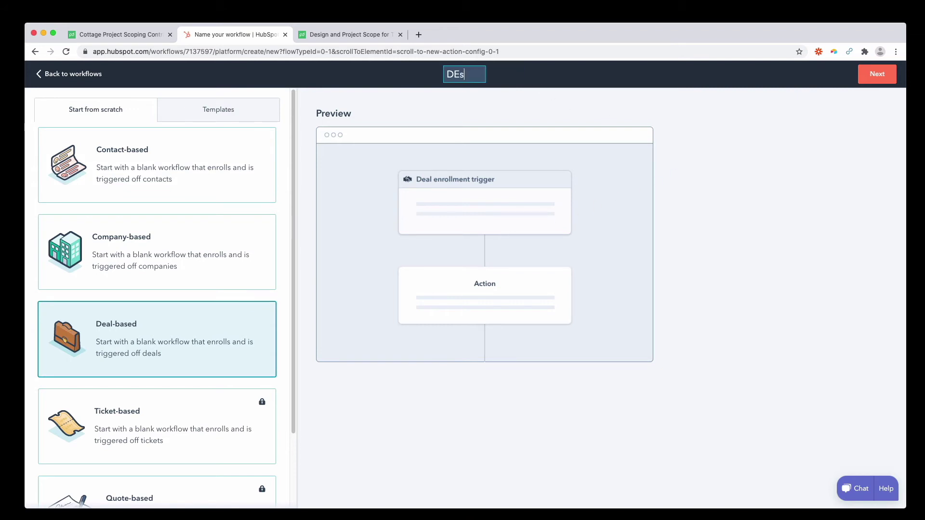
{"action": "type", "text": "ign"}
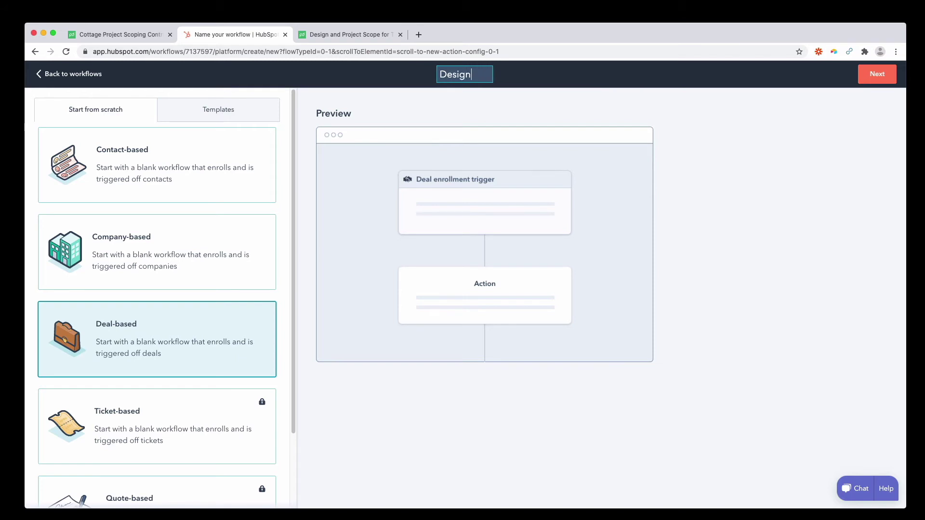
{"action": "type", "text": " Agreed - Creaste P"}
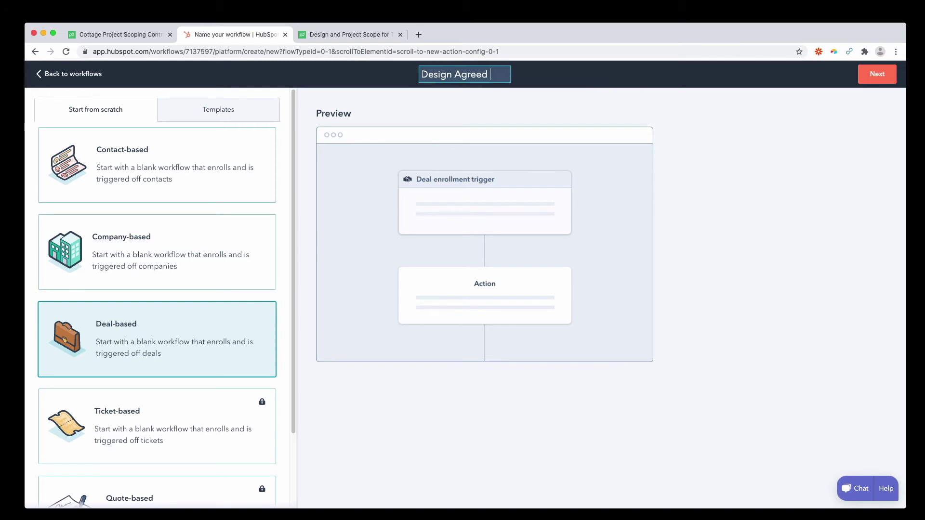
{"action": "key", "text": "BackSpace"}
{"action": "key", "text": "BackSpace"}
{"action": "key", "text": "BackSpace"}
{"action": "key", "text": "BackSpace"}
{"action": "key", "text": "BackSpace"}
{"action": "type", "text": "te"}
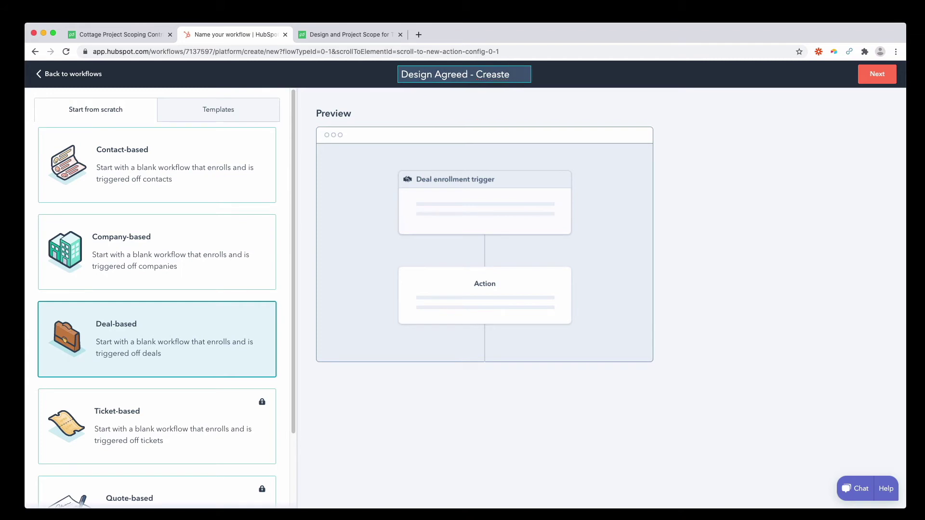
{"action": "key", "text": "Return"}
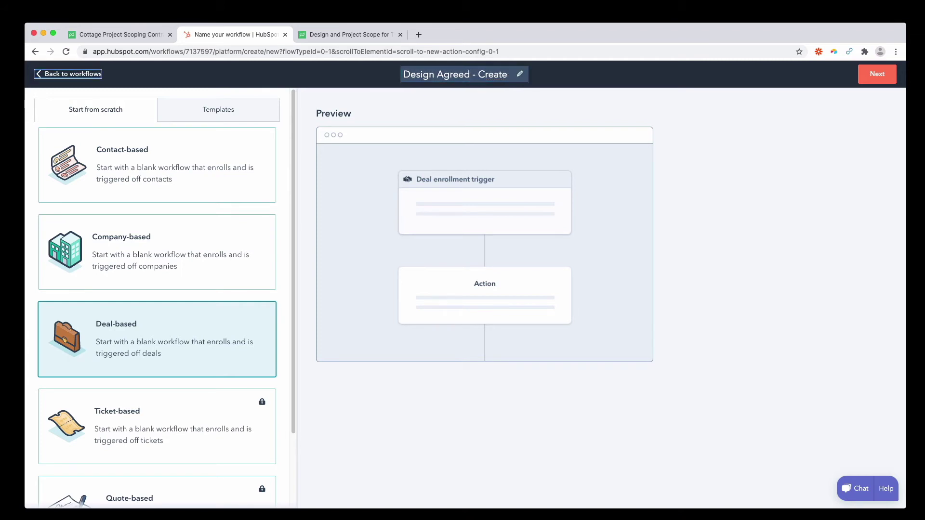
{"action": "left_click", "coordinate": [512, 75]}
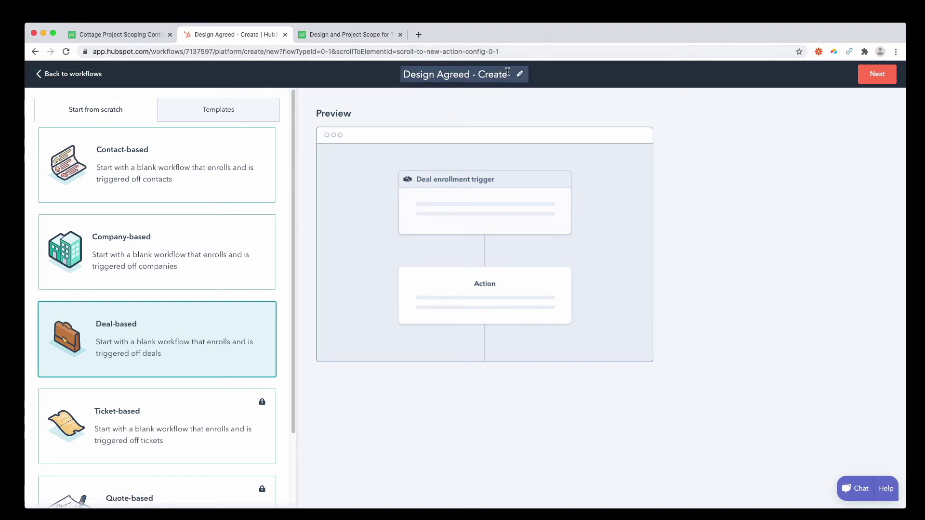
{"action": "type", "text": "Pro"}
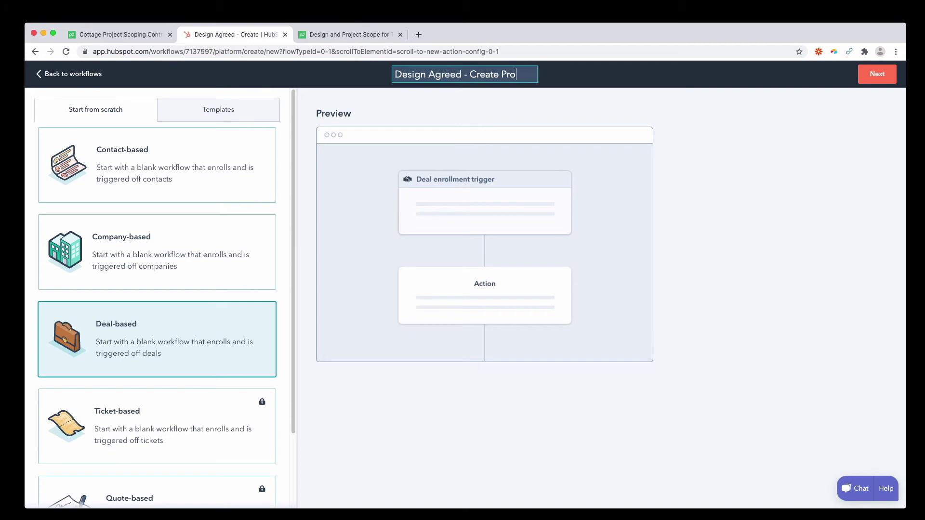
{"action": "type", "text": "pos"}
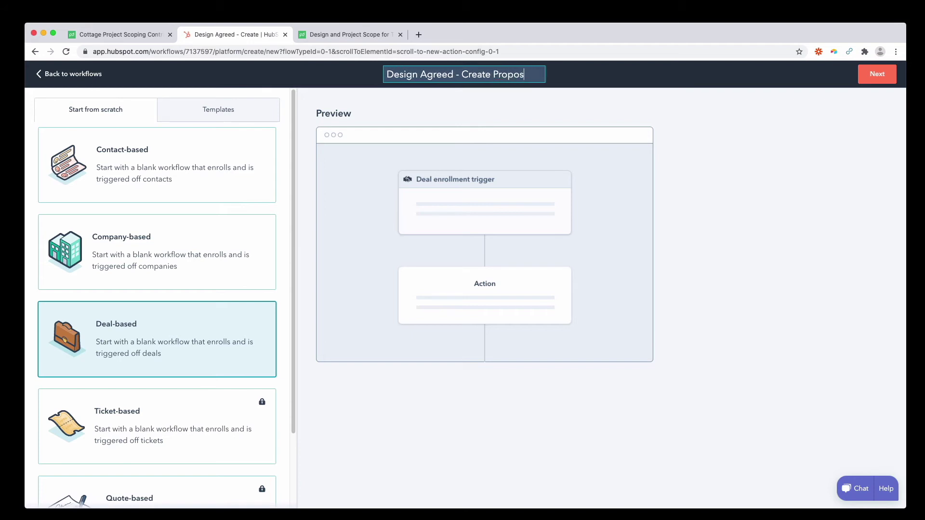
{"action": "type", "text": "al Doc in Panda"}
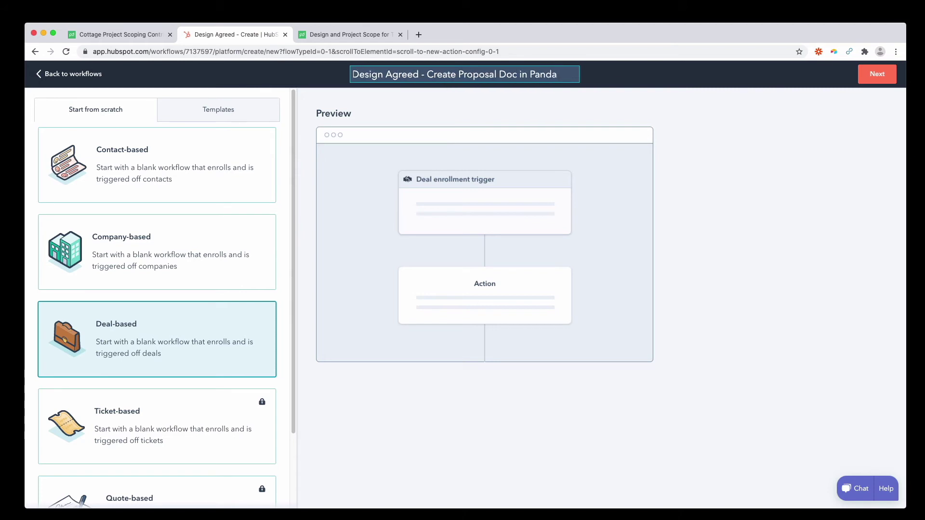
{"action": "type", "text": "Doc"}
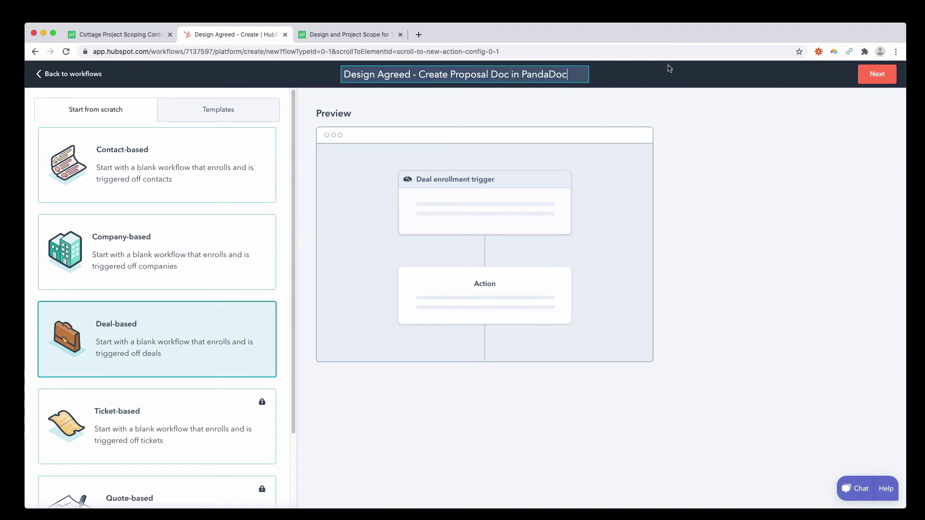
{"action": "left_click", "coordinate": [874, 76]}
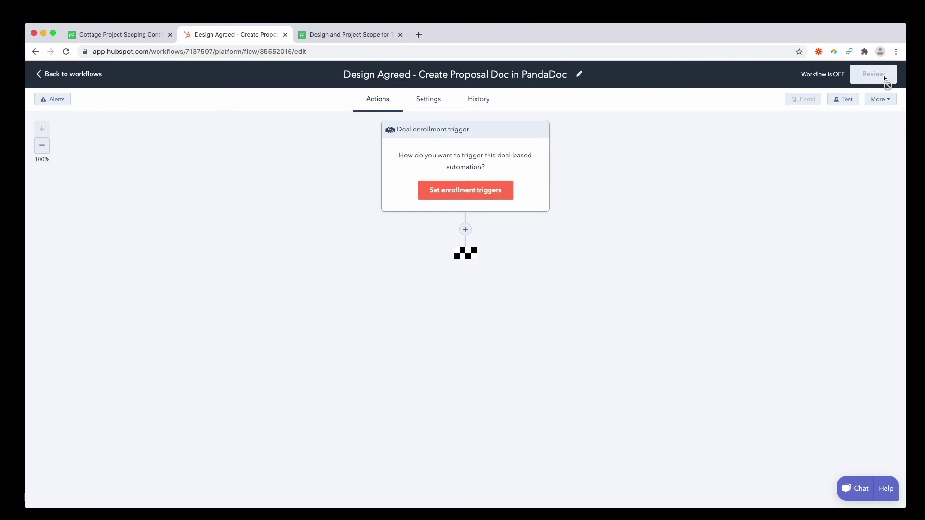
- Add a deal-property enrollment trigger: Deal stage is any of Design Agreed
{"action": "left_click", "coordinate": [458, 193]}
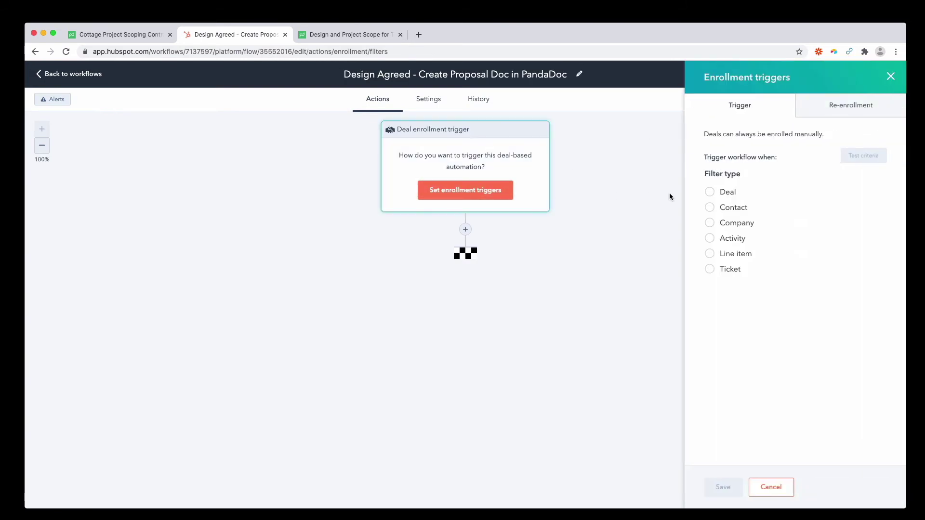
{"action": "left_click", "coordinate": [724, 195]}
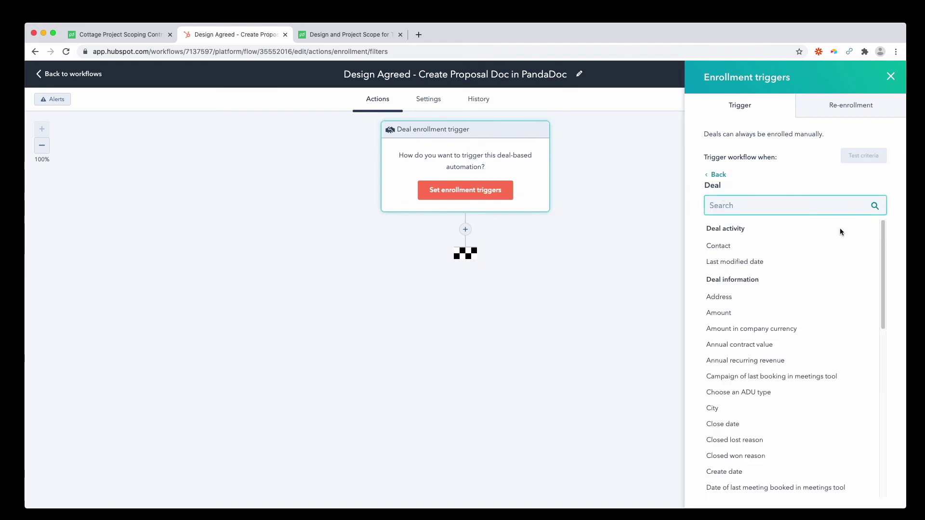
{"action": "type", "text": "Stage"}
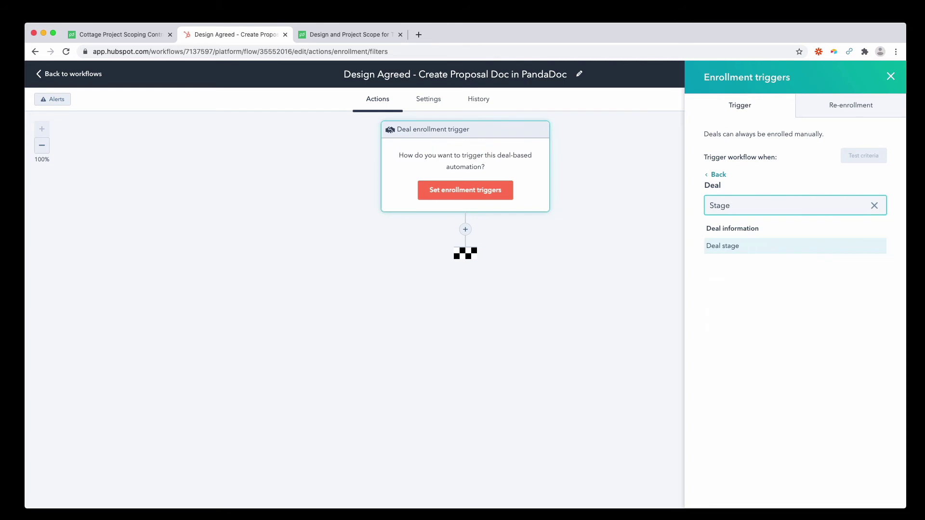
{"action": "left_click", "coordinate": [791, 248]}
{"action": "left_click", "coordinate": [792, 252]}
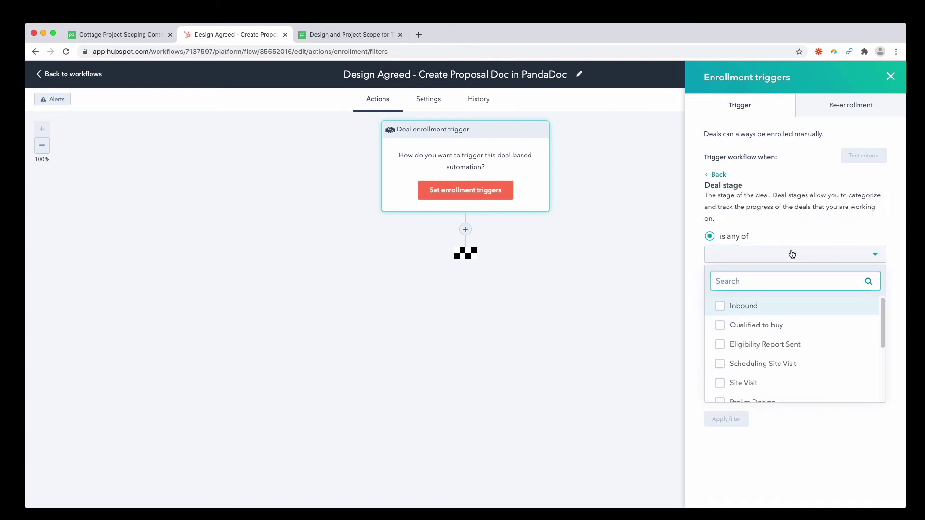
{"action": "scroll", "coordinate": [825, 353], "scroll_direction": "down", "scroll_amount": 5}
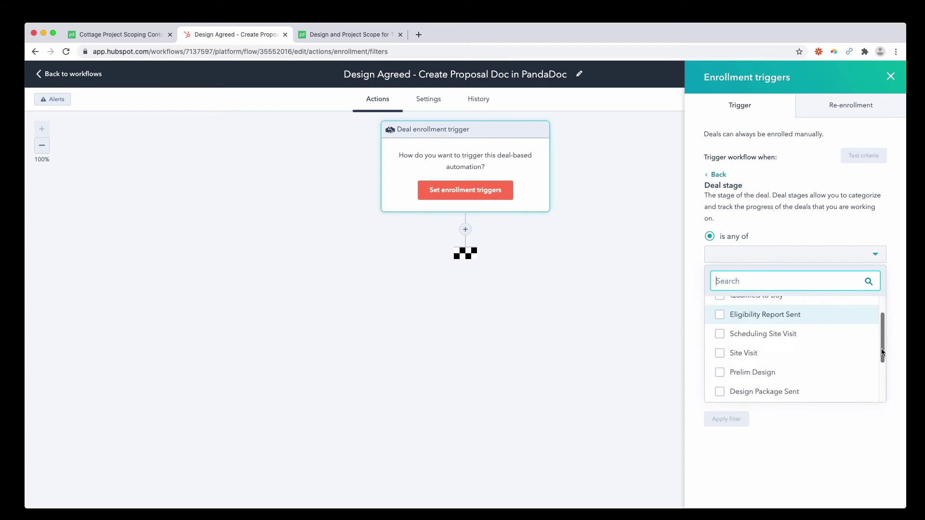
{"action": "left_click", "coordinate": [802, 336]}
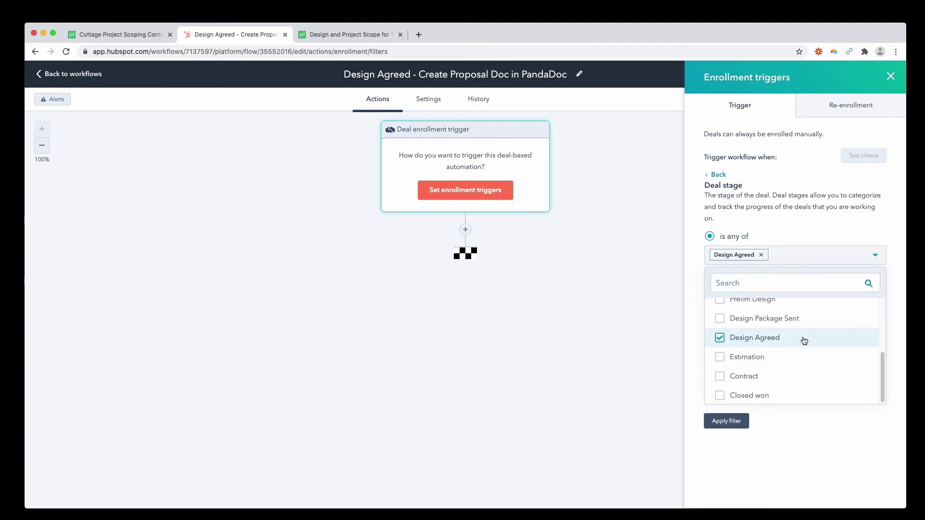
{"action": "left_click", "coordinate": [734, 421]}
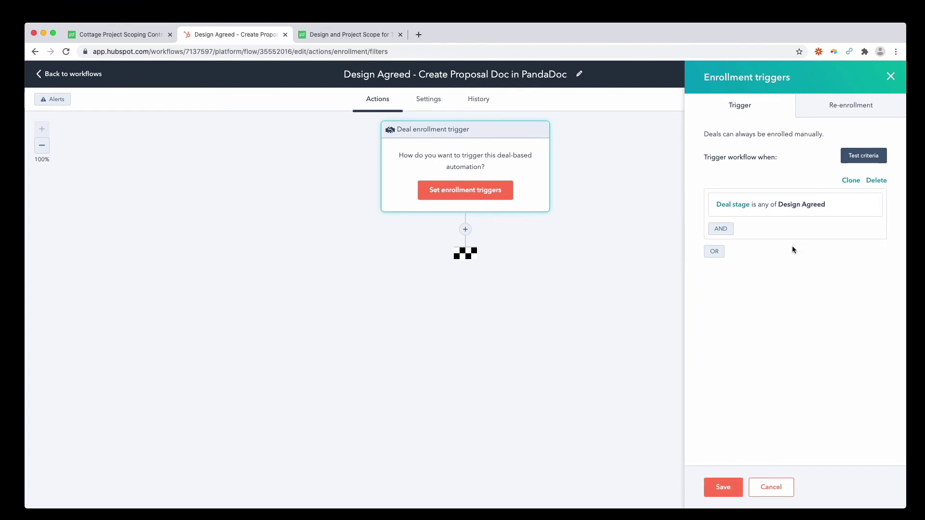
- Test the trigger criteria against the deal already in the Design Agreed stage
{"action": "left_click", "coordinate": [862, 160]}
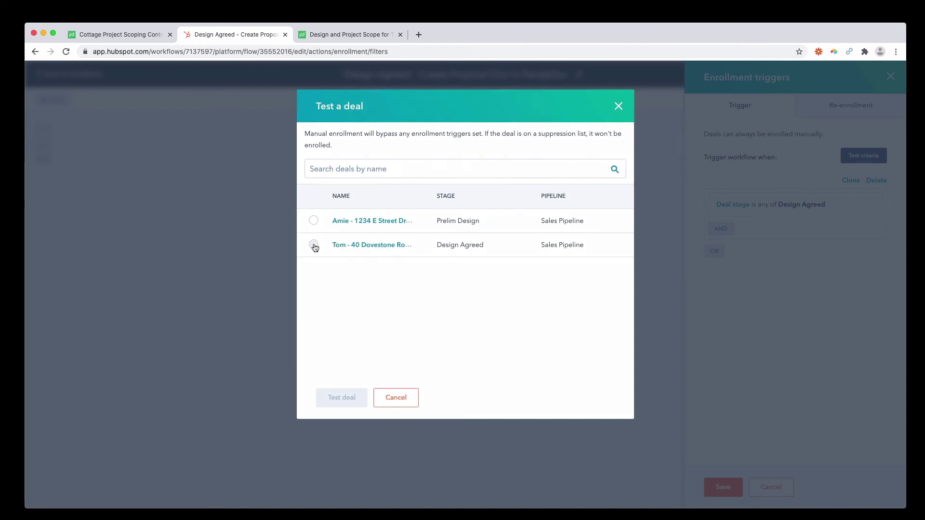
{"action": "left_click", "coordinate": [314, 245]}
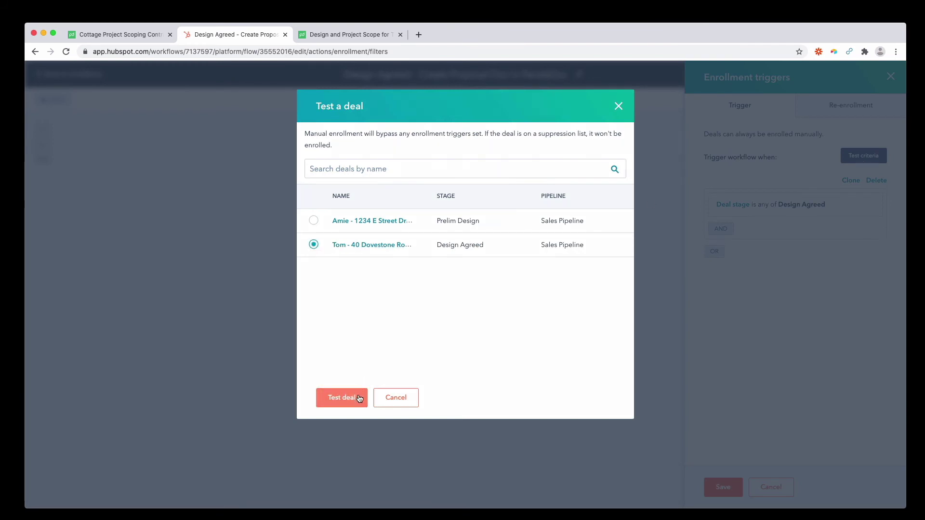
{"action": "left_click", "coordinate": [359, 399]}
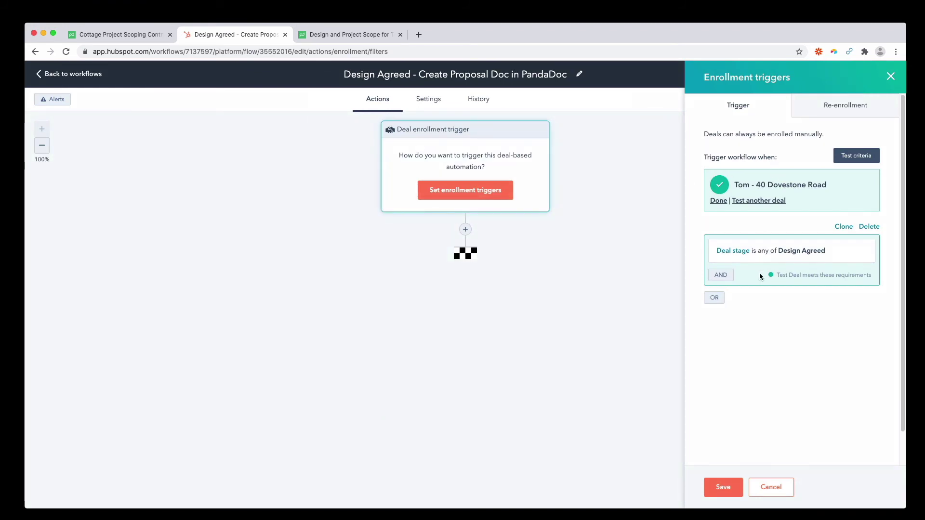
- Update the Deal stage filter and save the enrollment trigger
{"action": "left_click", "coordinate": [767, 252]}
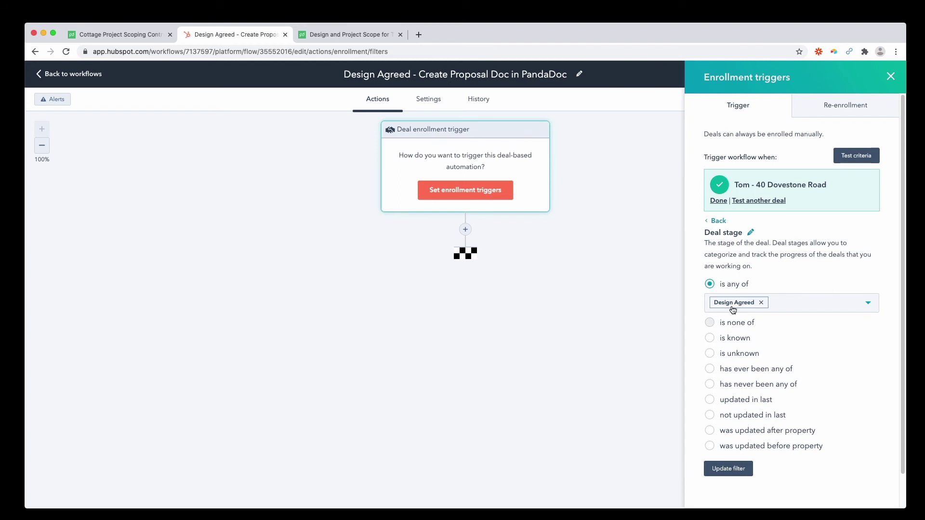
{"action": "scroll", "coordinate": [821, 351], "scroll_direction": "down", "scroll_amount": 1}
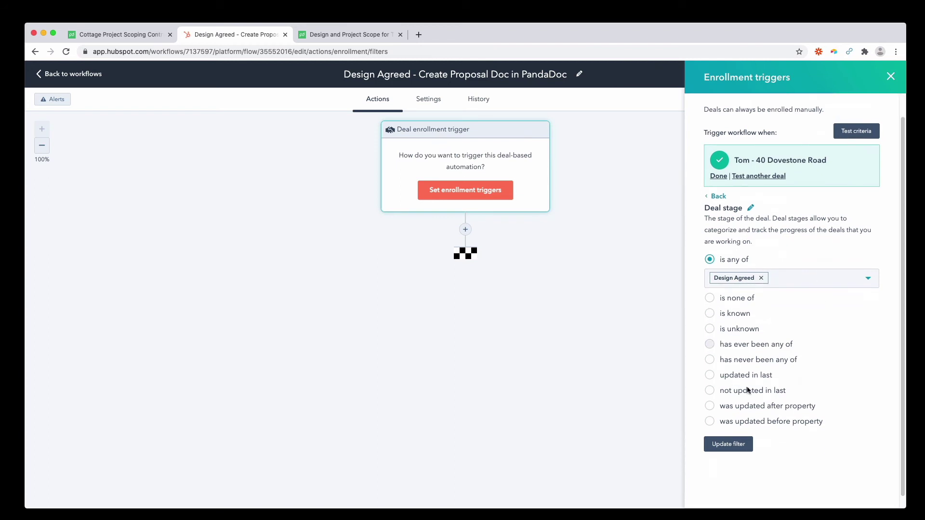
{"action": "left_click", "coordinate": [742, 445]}
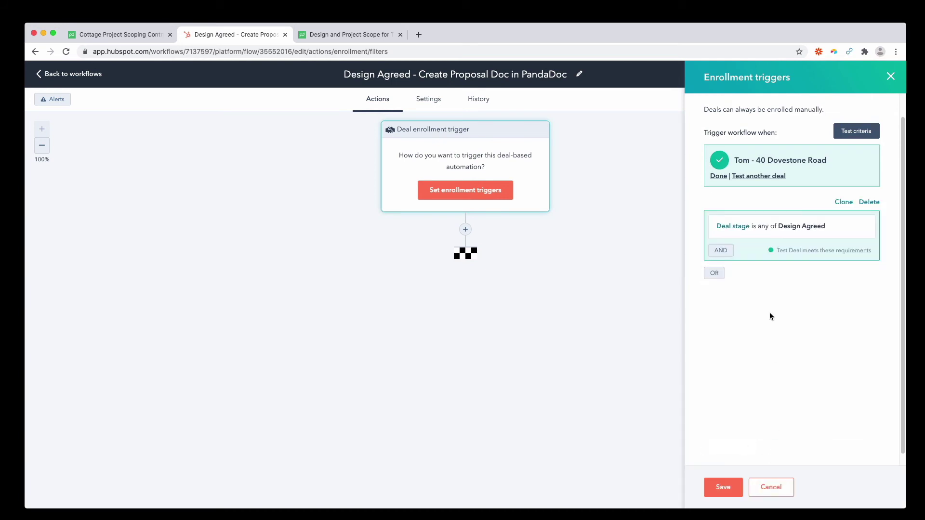
{"action": "left_click", "coordinate": [729, 490]}
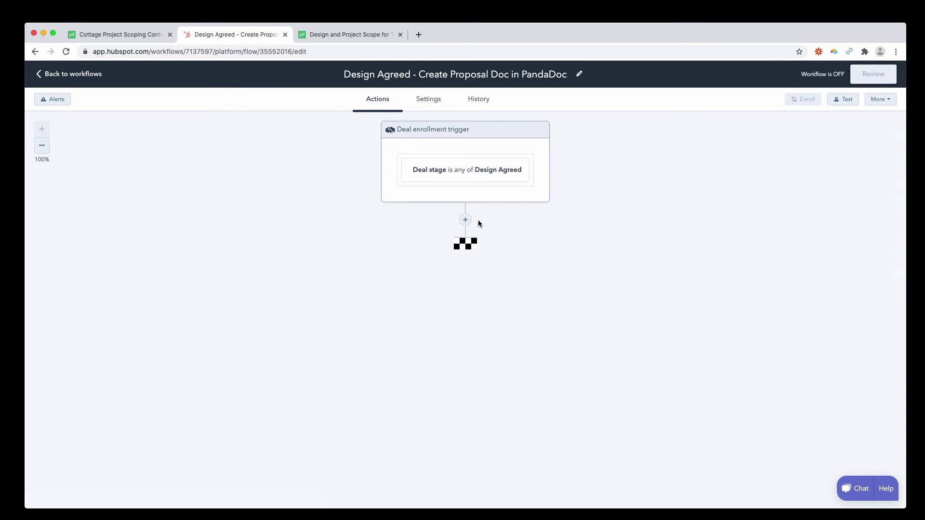
- Insert a Send in-app notification action after the trigger, with the first user as recipient
{"action": "left_click", "coordinate": [466, 220]}
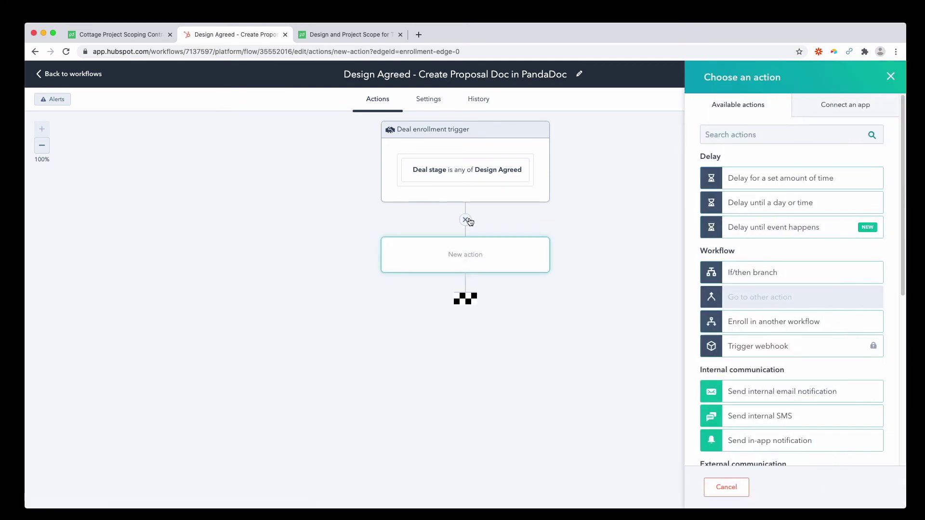
{"action": "scroll", "coordinate": [806, 460], "scroll_direction": "down", "scroll_amount": 3}
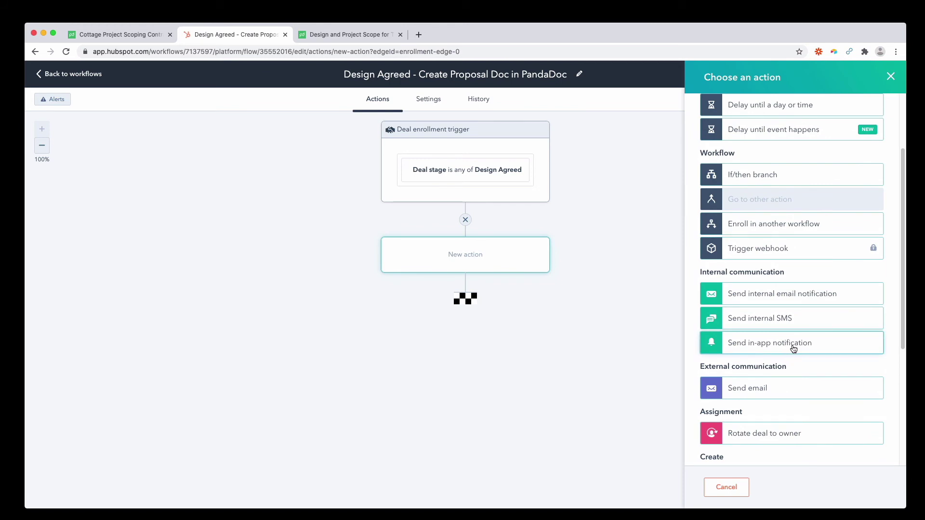
{"action": "left_click", "coordinate": [797, 348]}
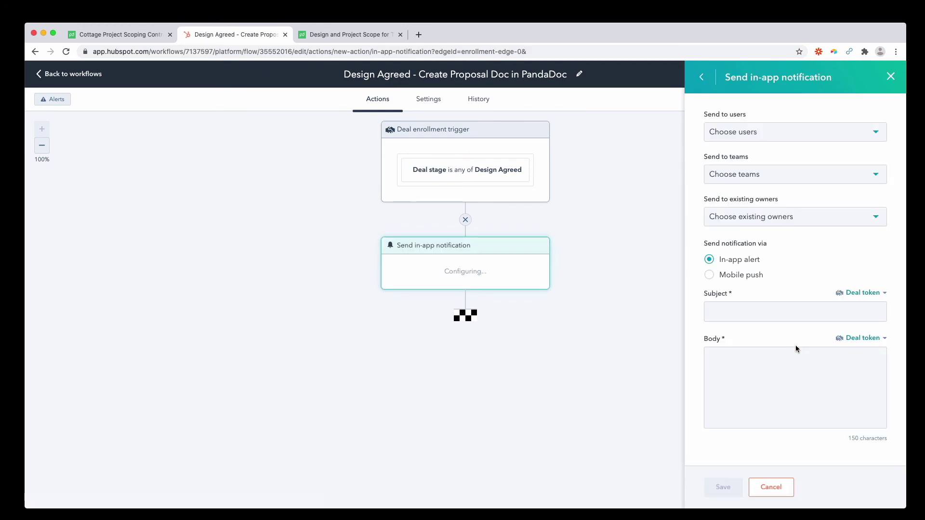
{"action": "left_click", "coordinate": [783, 131]}
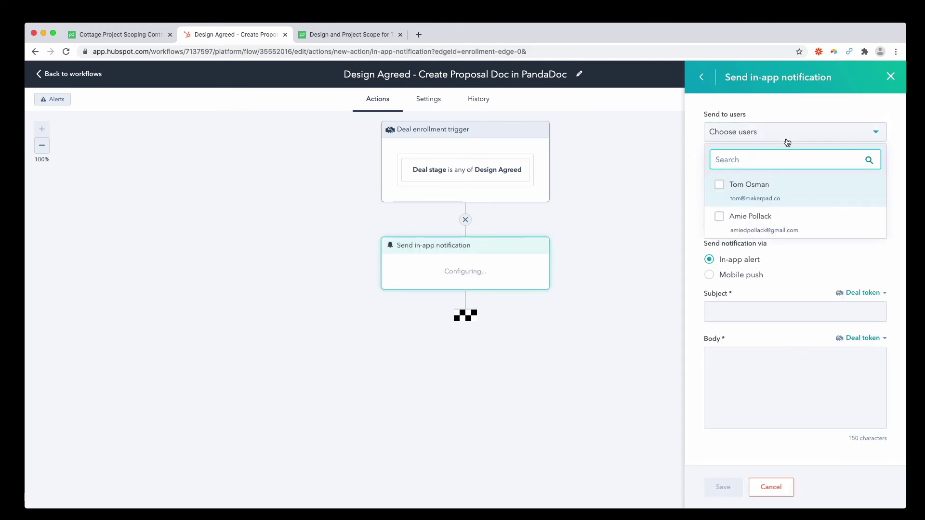
{"action": "left_click", "coordinate": [796, 201]}
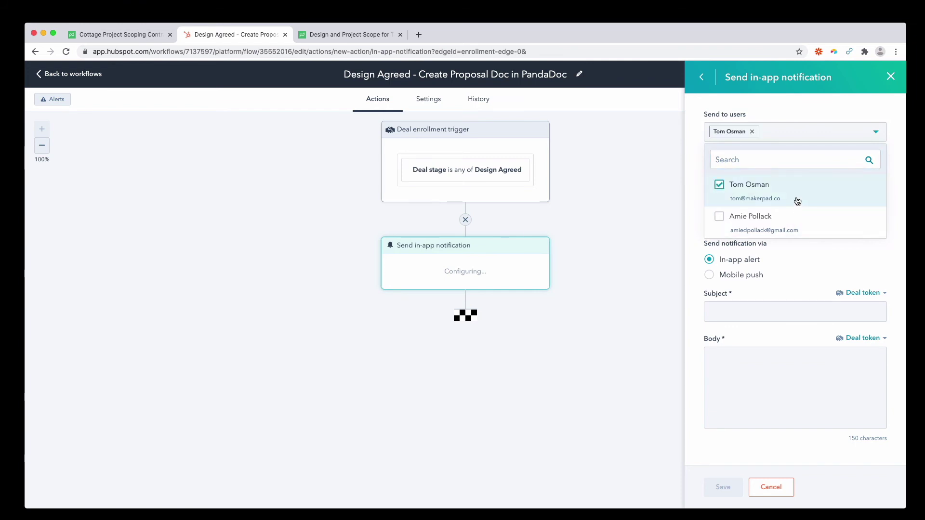
{"action": "left_click", "coordinate": [905, 186]}
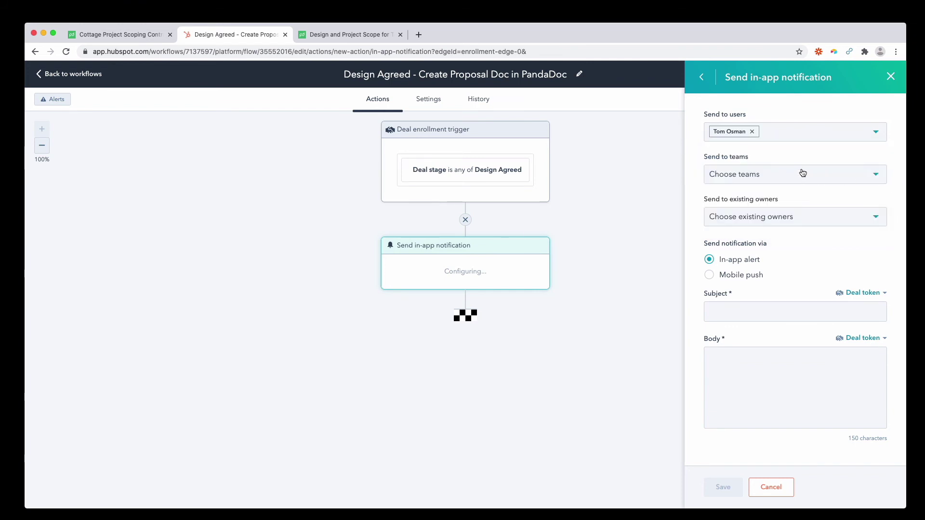
- Enter the notification subject 'New Design Agreed - Please Generate Proposal'
{"action": "left_click", "coordinate": [780, 309]}
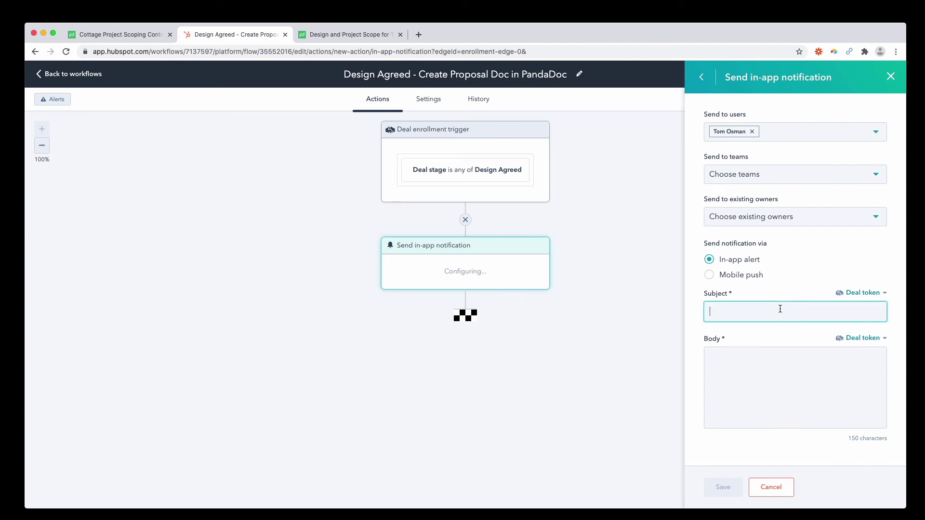
{"action": "type", "text": "New Dela"}
{"action": "key", "text": "BackSpace"}
{"action": "key", "text": "BackSpace"}
{"action": "key", "text": "BackSpace"}
{"action": "type", "text": "eal"}
{"action": "key", "text": "BackSpace"}
{"action": "type", "text": "sign Agreed - Please Crearte"}
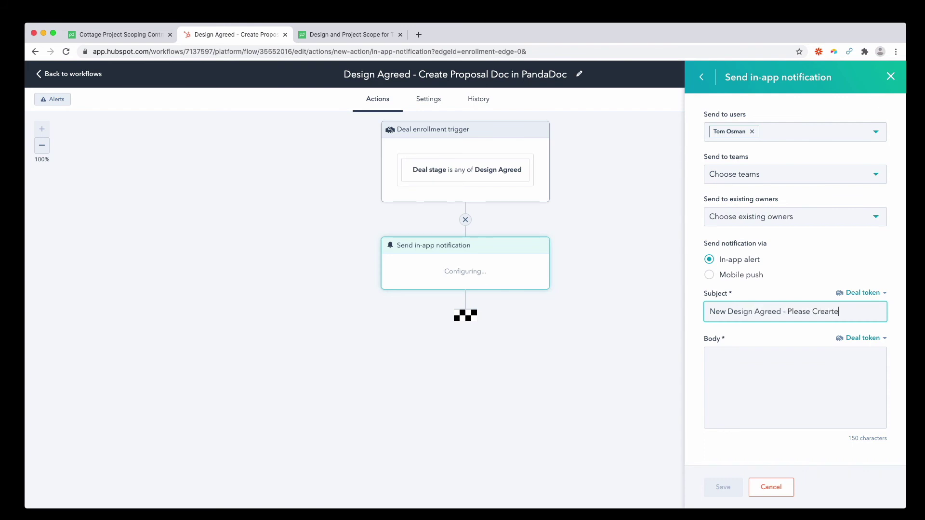
{"action": "key", "text": "BackSpace"}
{"action": "key", "text": "BackSpace"}
{"action": "key", "text": "BackSpace"}
{"action": "key", "text": "BackSpace"}
{"action": "type", "text": "Gener"}
{"action": "type", "text": "ate Doc"}
{"action": "key", "text": "BackSpace"}
{"action": "key", "text": "BackSpace"}
{"action": "key", "text": "BackSpace"}
{"action": "type", "text": "Proposal"}
{"action": "key", "text": "Tab"}
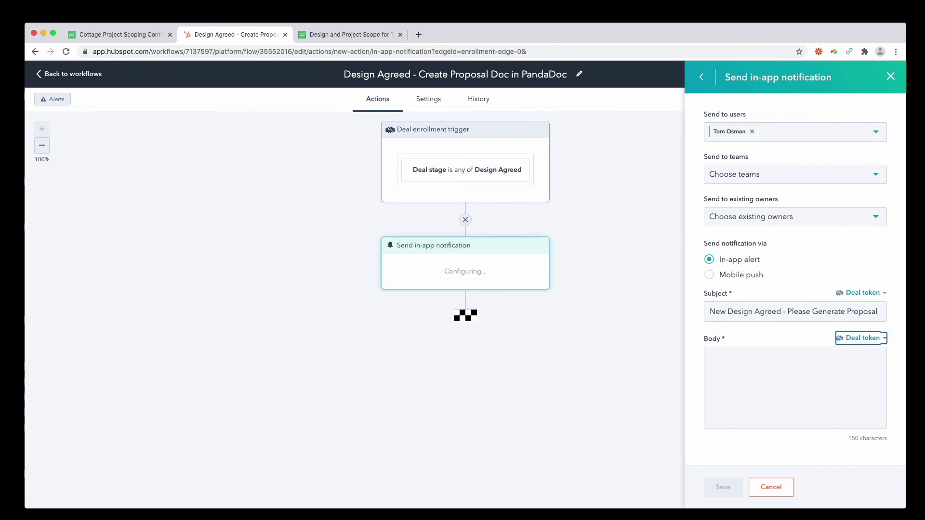
- Start the body with 'Hey,' and a line saying the design was agreed, inserting the Deal name token
{"action": "left_click", "coordinate": [760, 368]}
{"action": "type", "text": "Hey"}
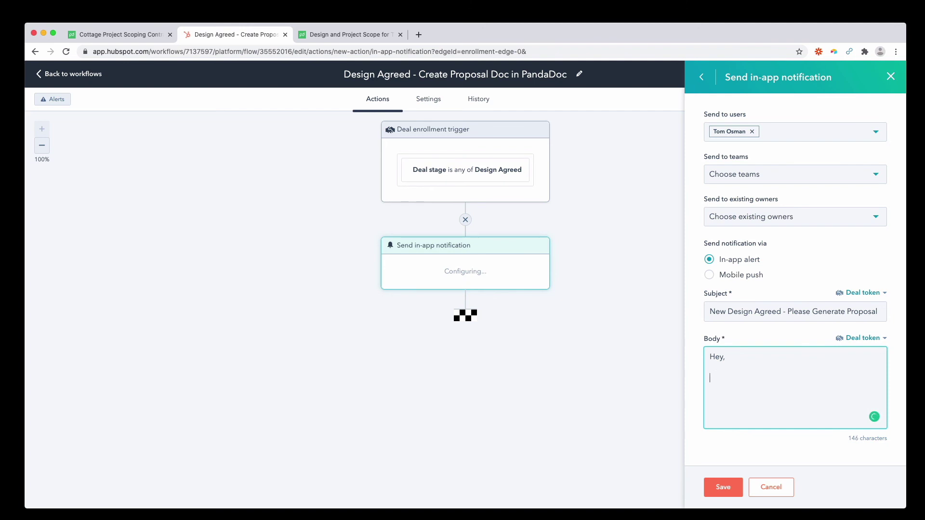
{"action": "type", "text": ","}
{"action": "key", "text": "Return"}
{"action": "key", "text": "Return"}
{"action": "type", "text": "The design has been for agreed"}
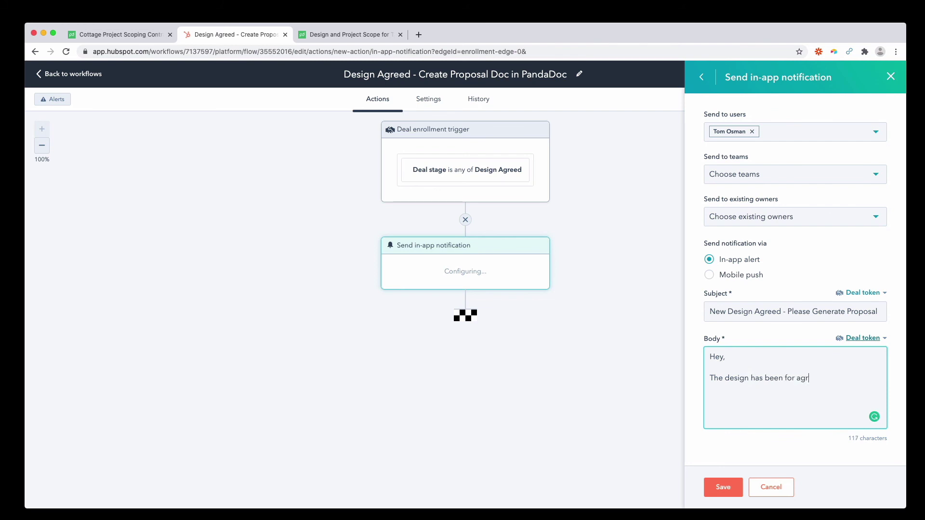
{"action": "left_click", "coordinate": [863, 338]}
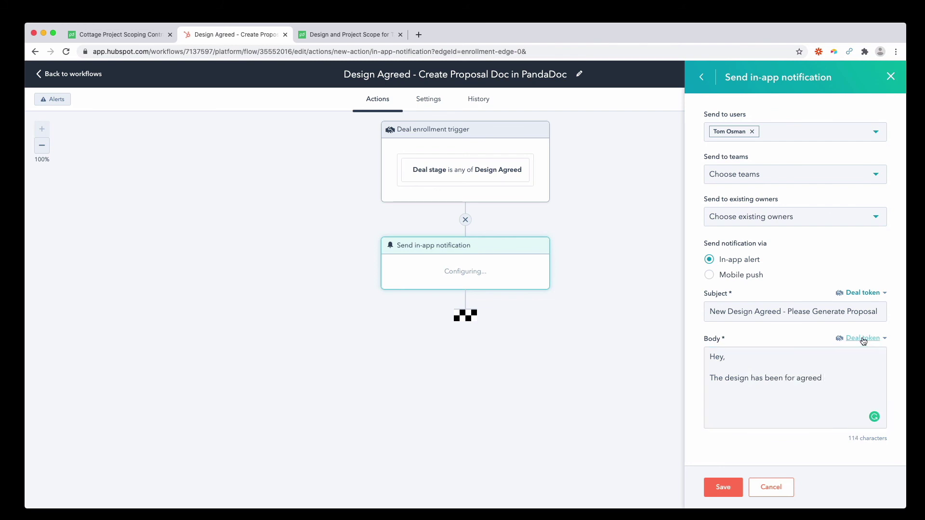
{"action": "scroll", "coordinate": [818, 291], "scroll_direction": "down", "scroll_amount": 1}
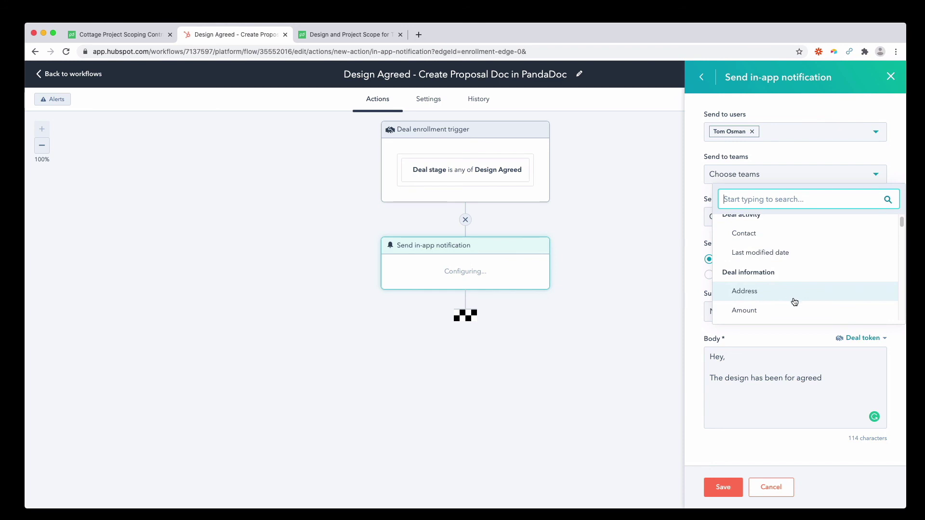
{"action": "scroll", "coordinate": [794, 301], "scroll_direction": "down", "scroll_amount": 1}
{"action": "scroll", "coordinate": [796, 258], "scroll_direction": "up", "scroll_amount": 1}
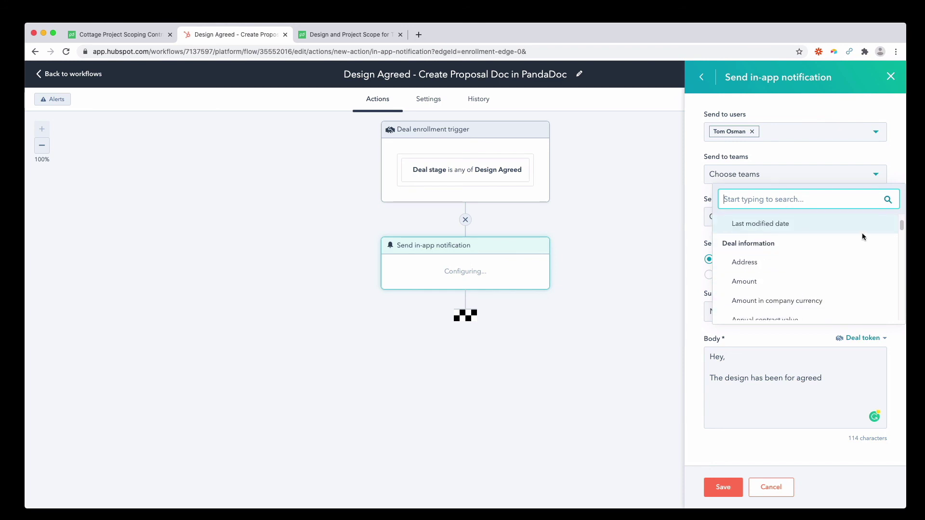
{"action": "type", "text": "name"}
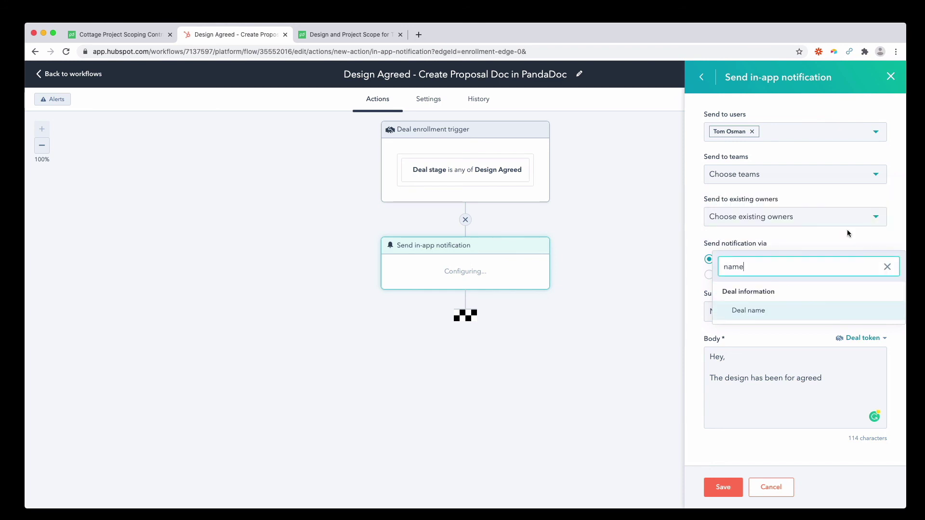
{"action": "left_click", "coordinate": [809, 312]}
- Finish the body requesting the PandaDoc Proposal, sign off with 'Thanks', and save the notification
{"action": "type", "text": "for Deal: Deal name"}
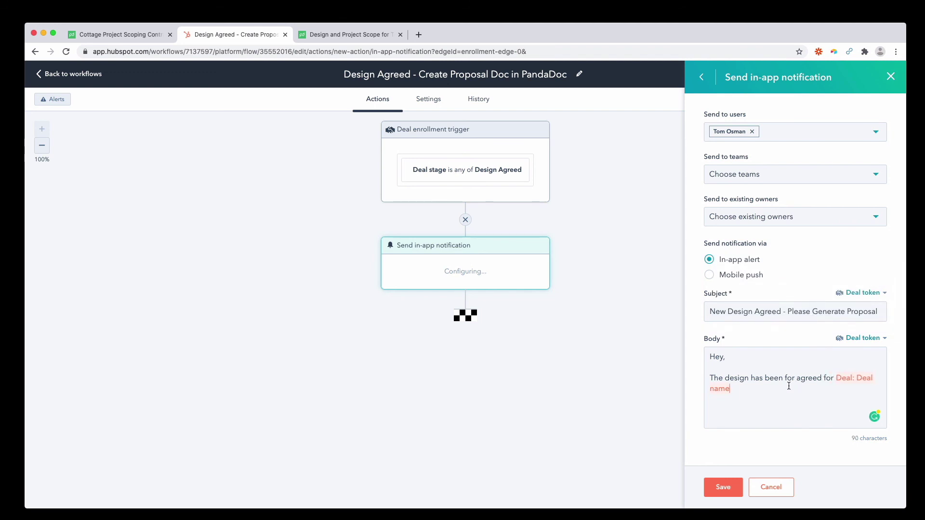
{"action": "type", "text": "Please ge"}
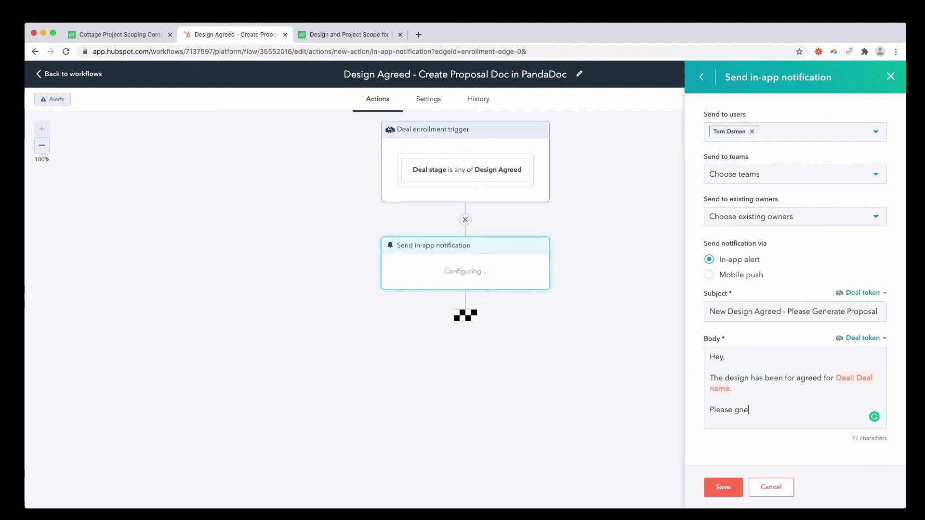
{"action": "type", "text": "nerate the p"}
{"action": "key", "text": "BackSpace"}
{"action": "type", "text": "Panda"}
{"action": "key", "text": "BackSpace"}
{"action": "key", "text": "BackSpace"}
{"action": "key", "text": "BackSpace"}
{"action": "key", "text": "BackSpace"}
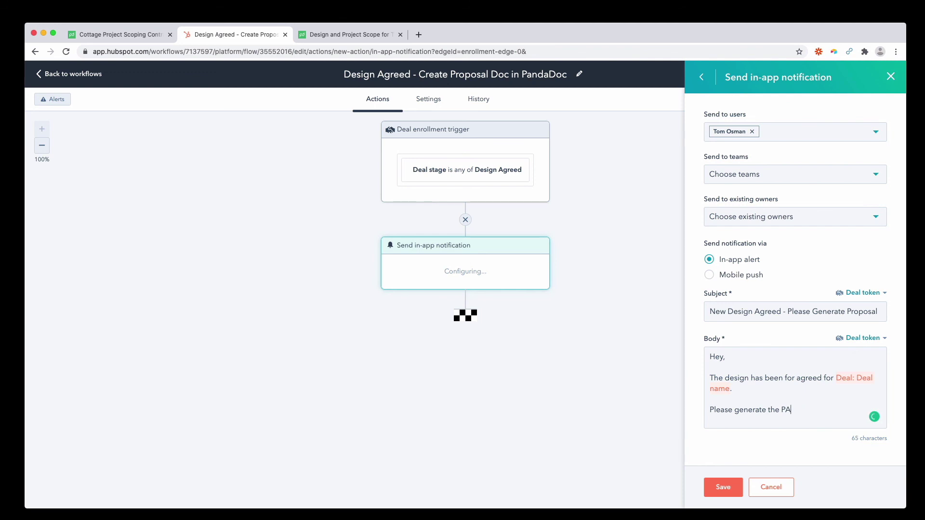
{"action": "type", "text": "ana"}
{"action": "key", "text": "BackSpace"}
{"action": "type", "text": "da Doc Proposal."}
{"action": "key", "text": "Return"}
{"action": "key", "text": "Return"}
{"action": "type", "text": "Thanks"}
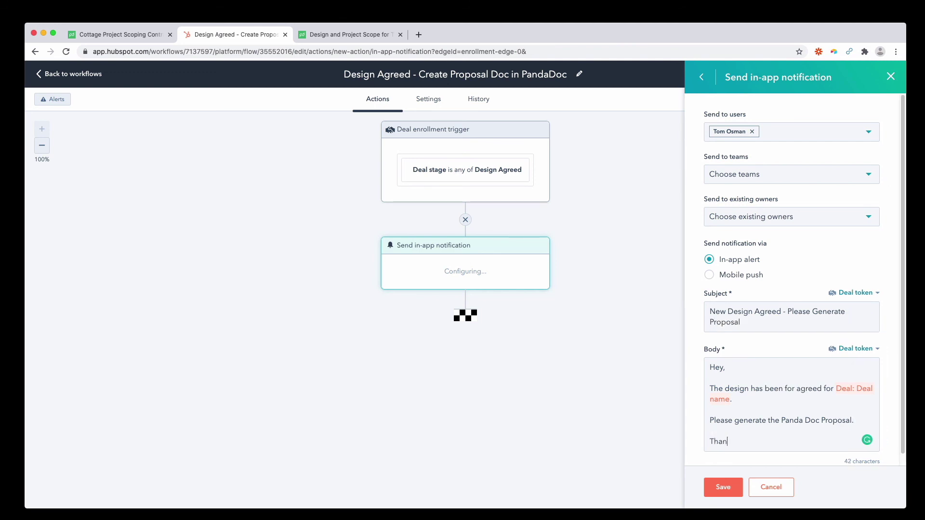
{"action": "left_click", "coordinate": [723, 487]}
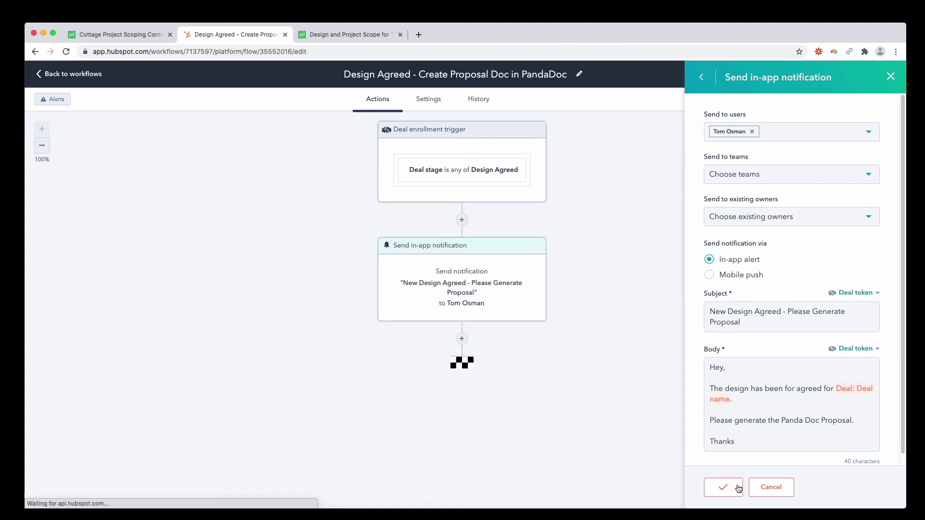